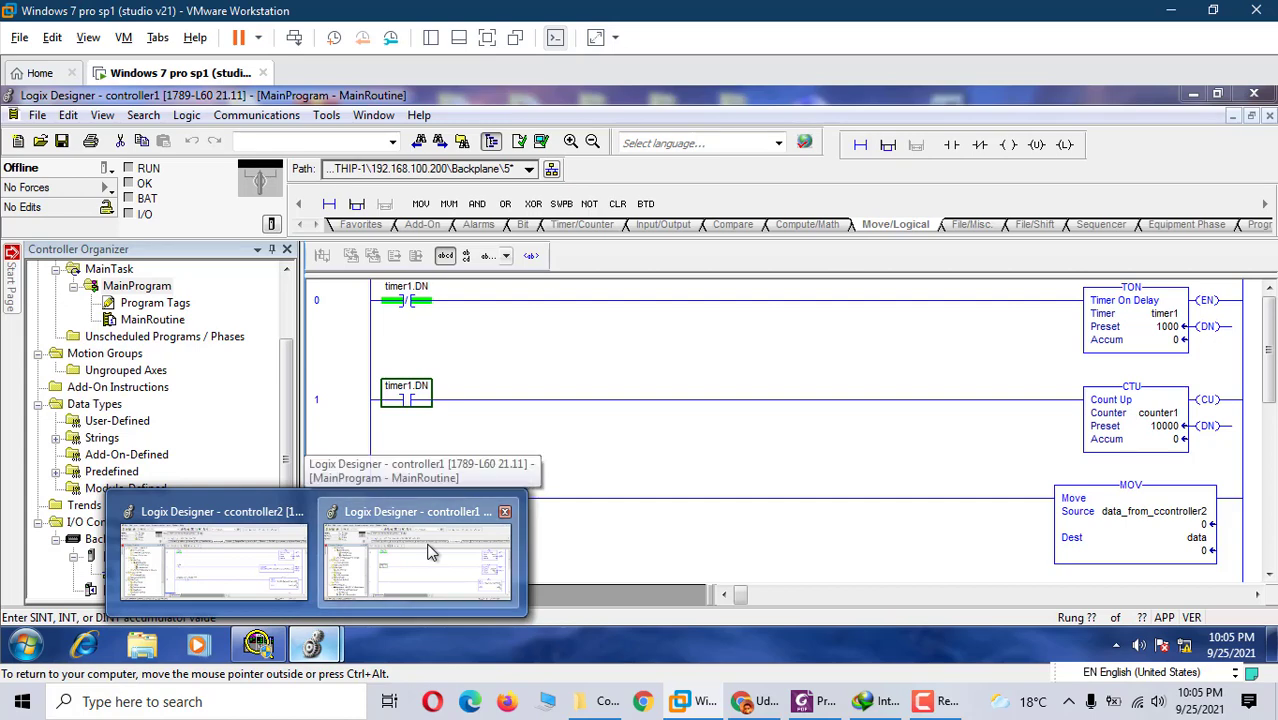
Step: Bring the controller1 Logix Designer window to the front from the taskbar thumbnails
click(430, 552)
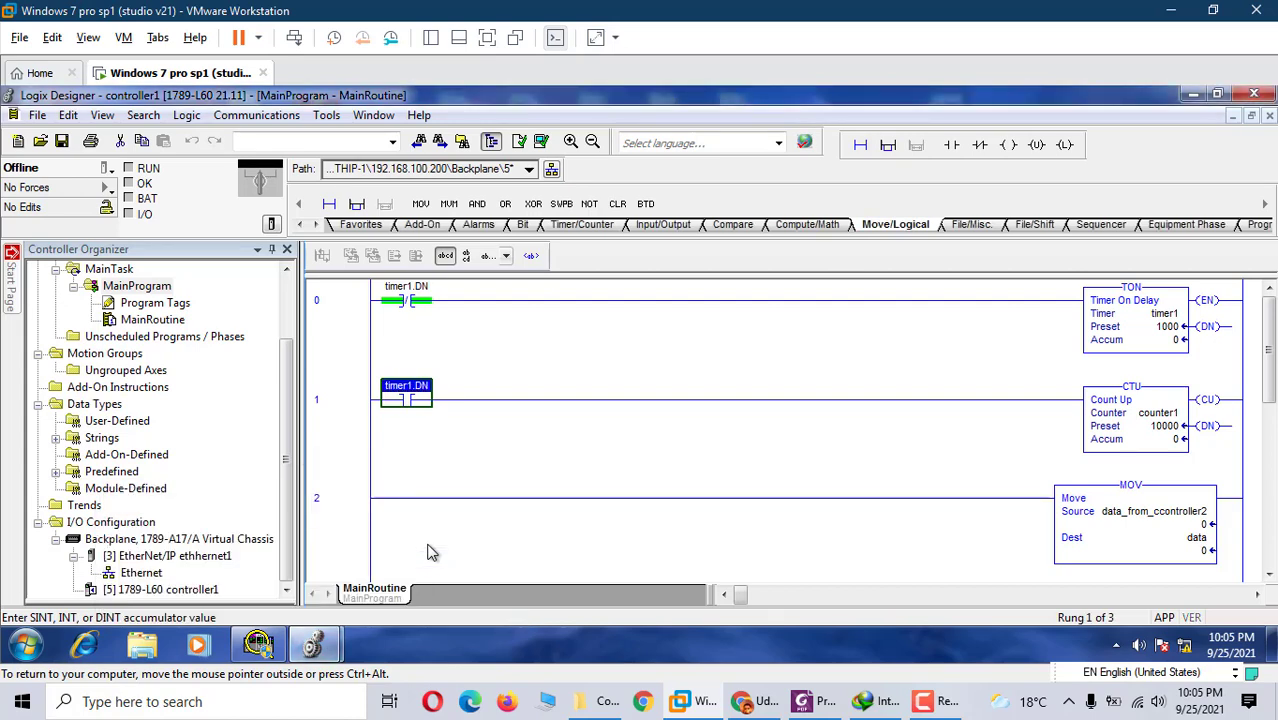
mouse_move(258, 645)
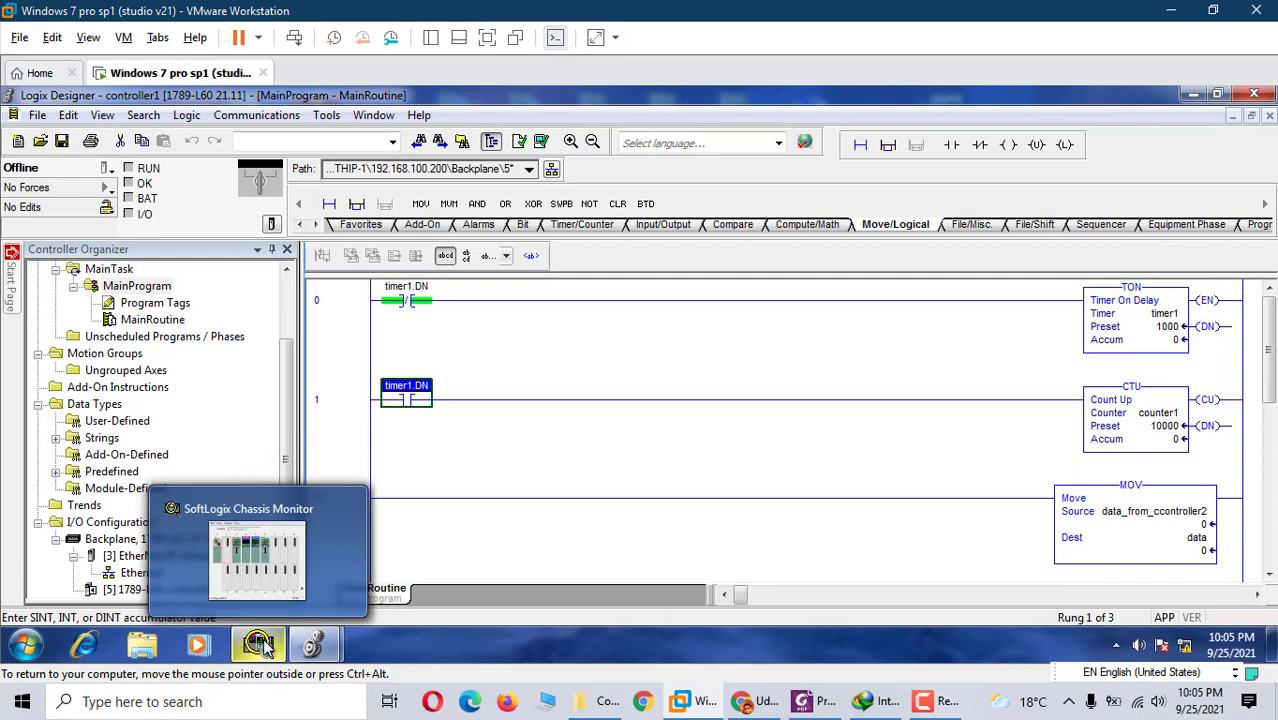
click(262, 646)
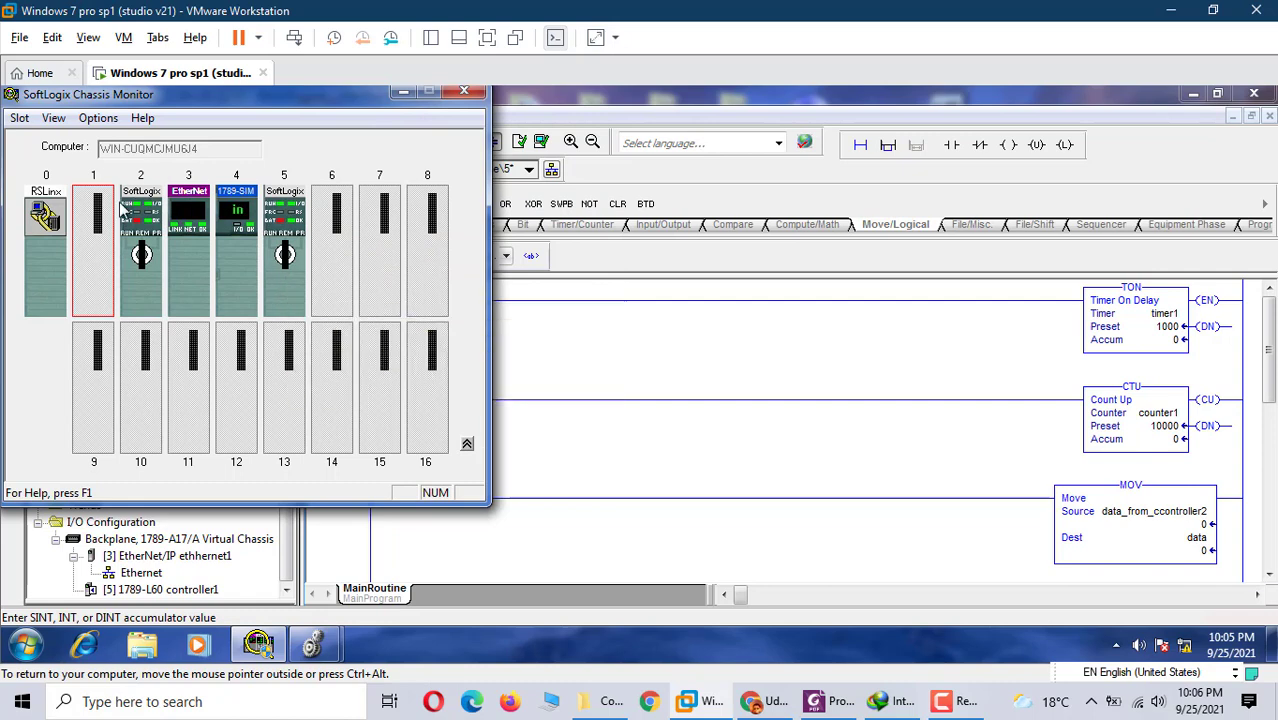
click(402, 98)
Step: Scroll the Controller Organizer and switch to ccontroller2's MainRoutine with its message rung
click(287, 460)
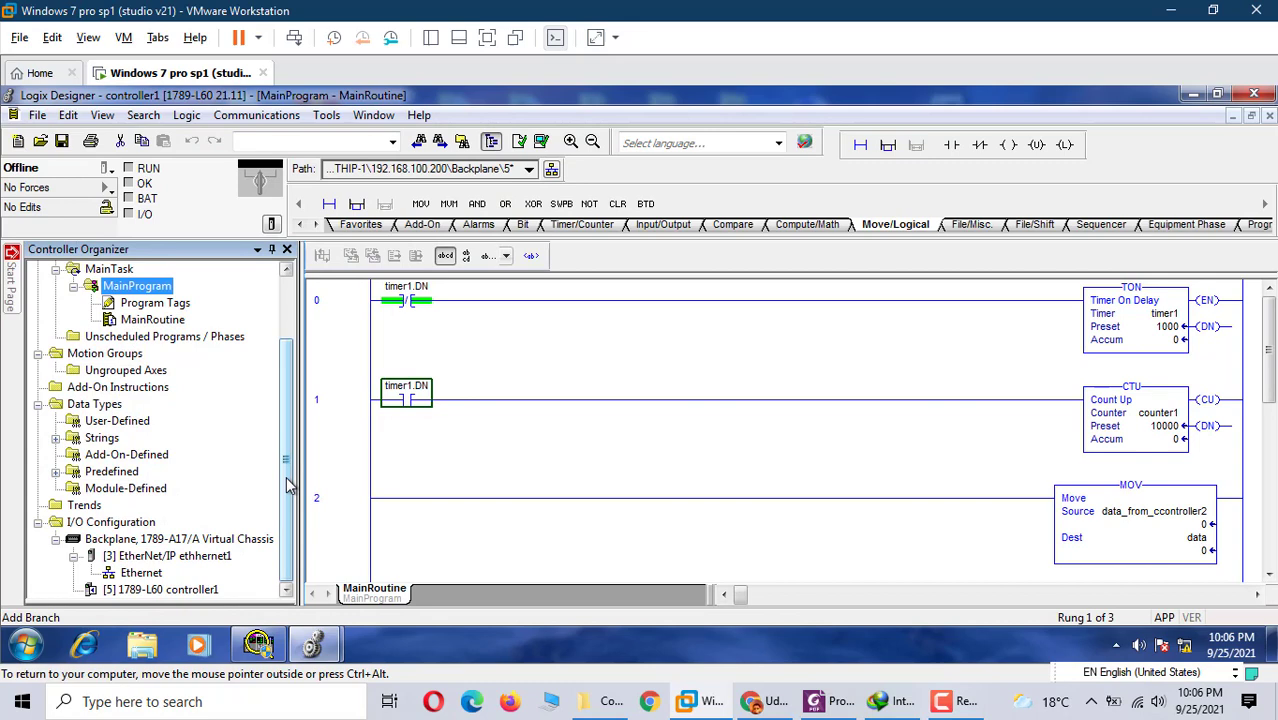
click(287, 298)
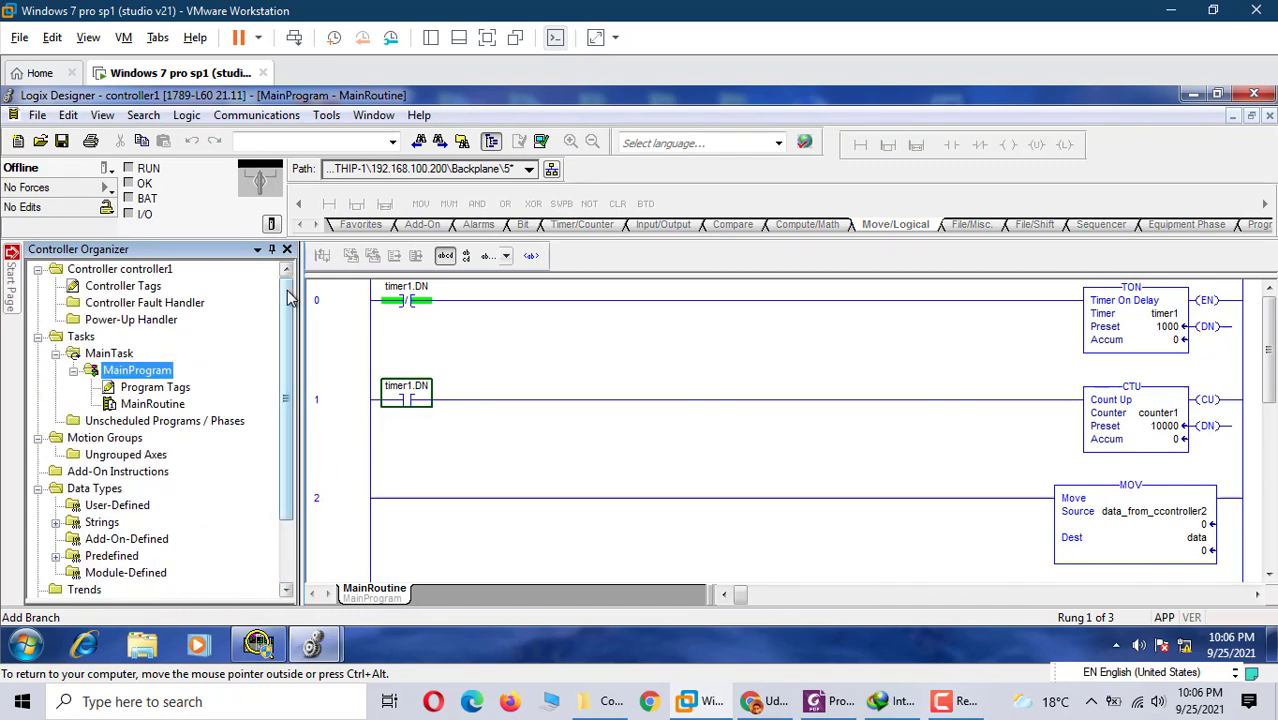
drag(287, 298, 290, 433)
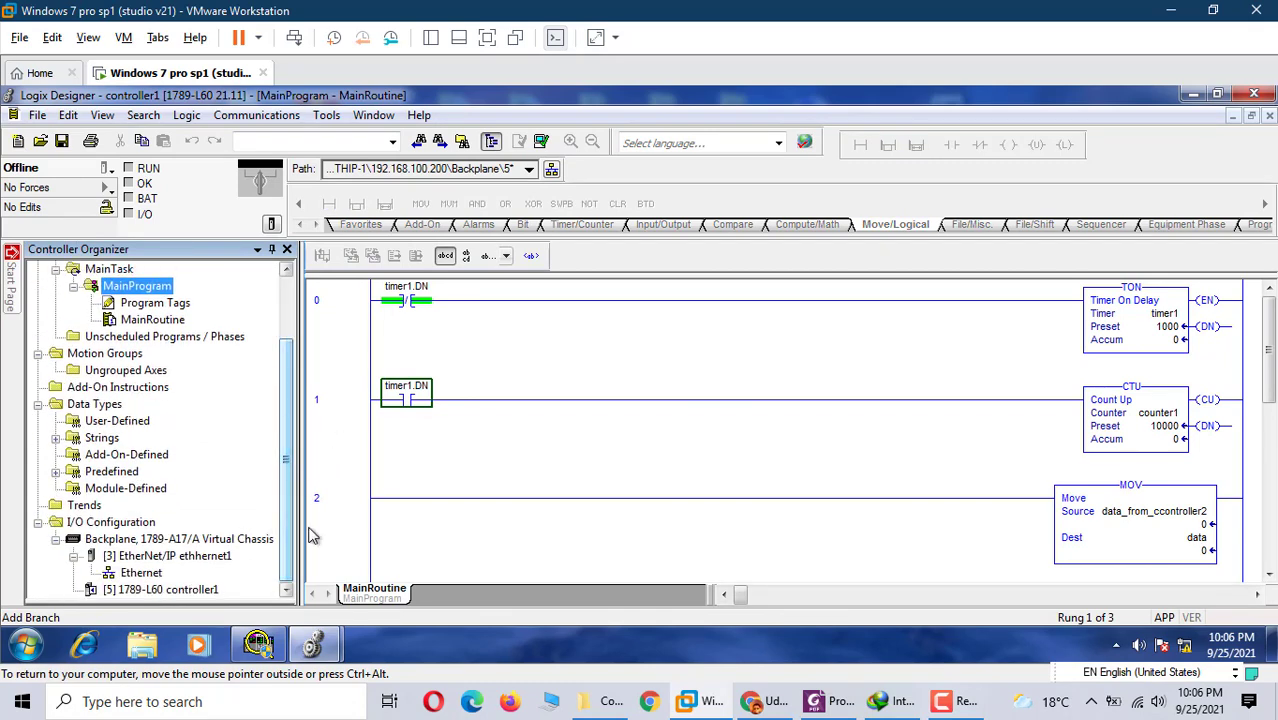
mouse_move(313, 645)
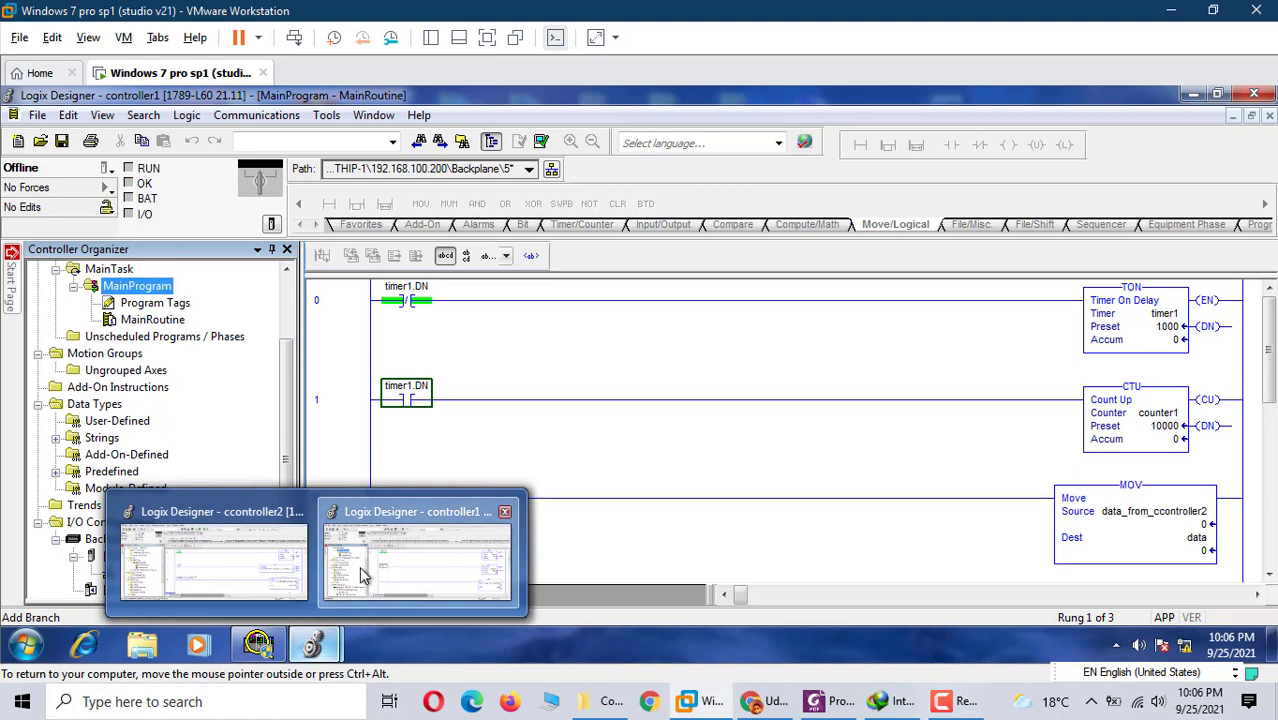
click(357, 601)
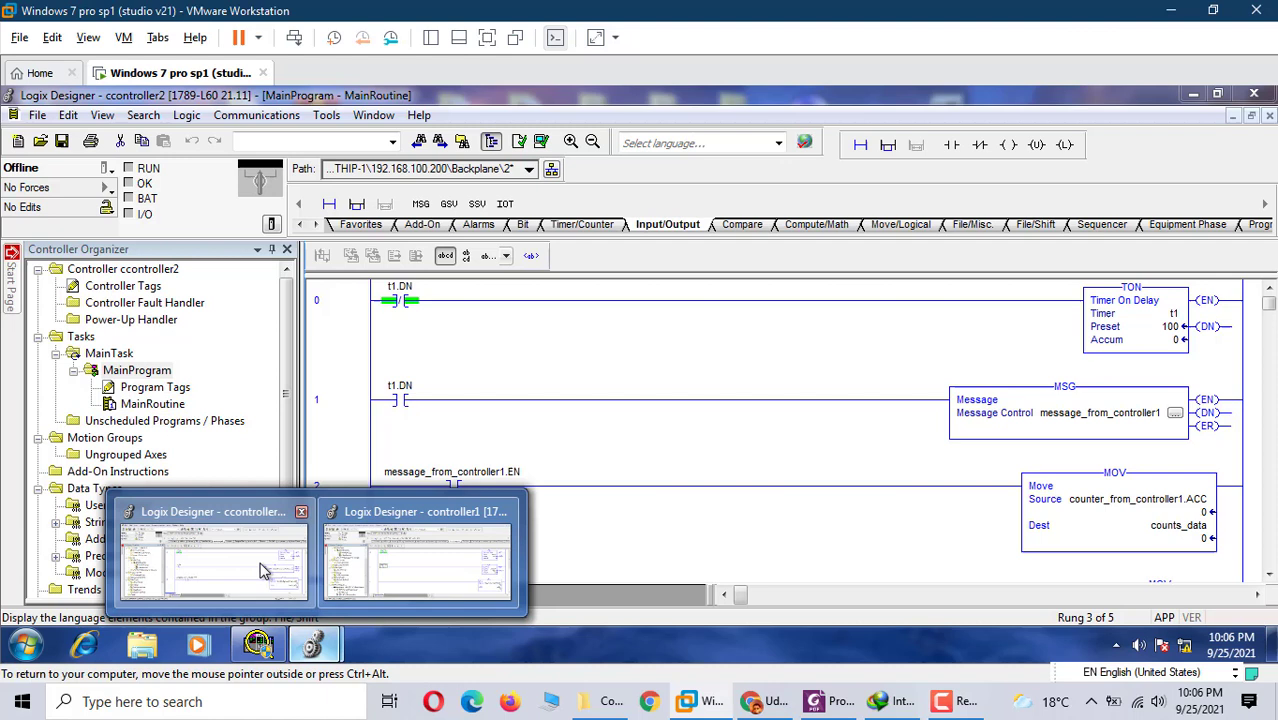
click(262, 570)
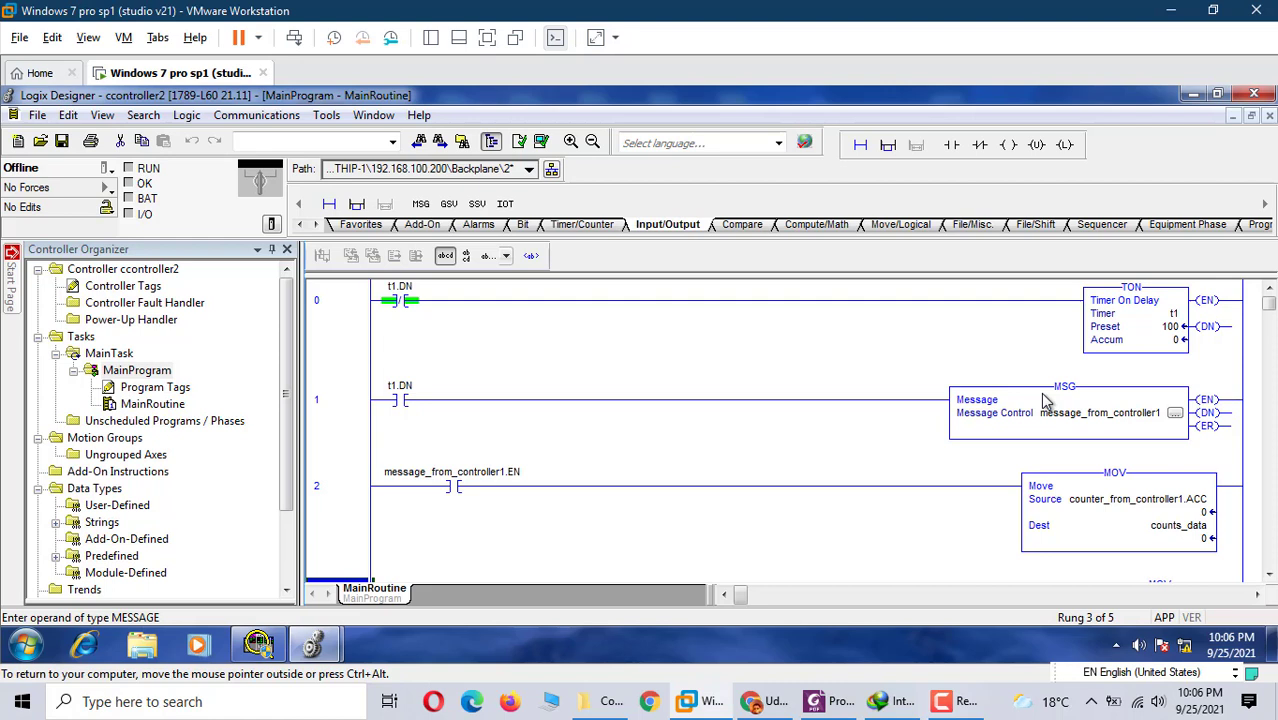
Step: Open message_from_controller1's configuration, a CIP Data Table Read of counter1 into counter_from_controller1
click(1176, 414)
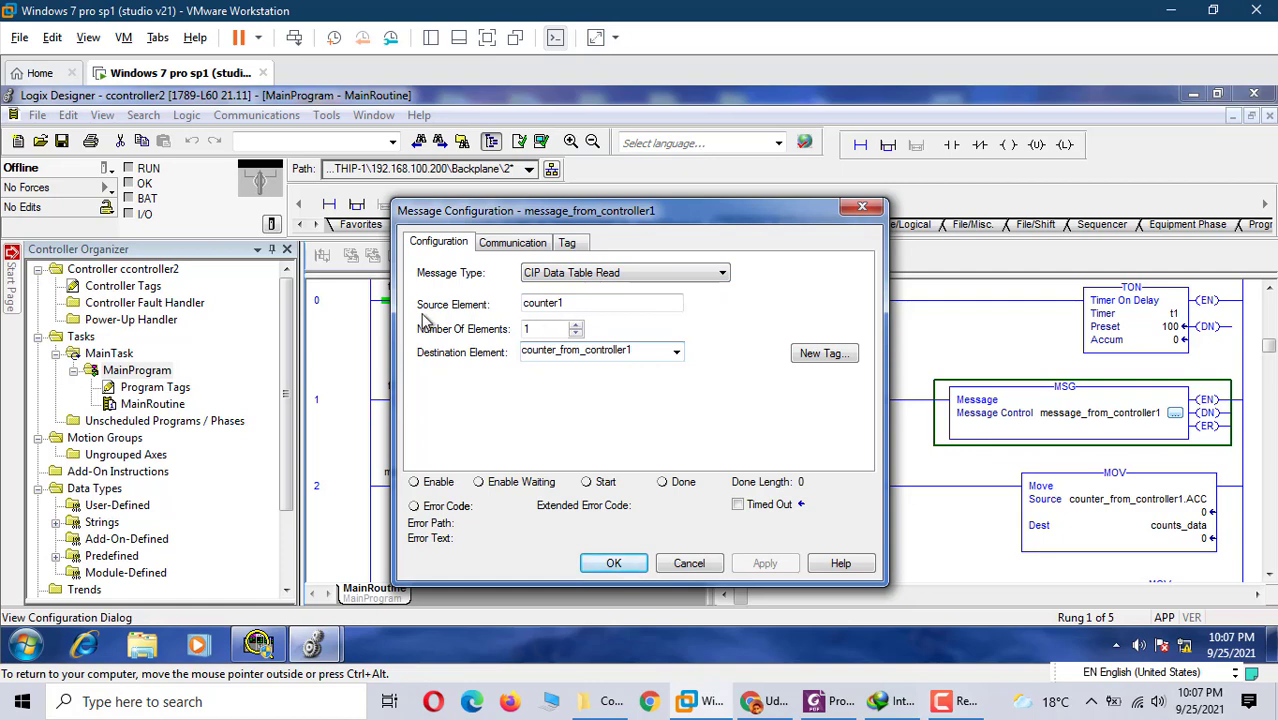
click(330, 646)
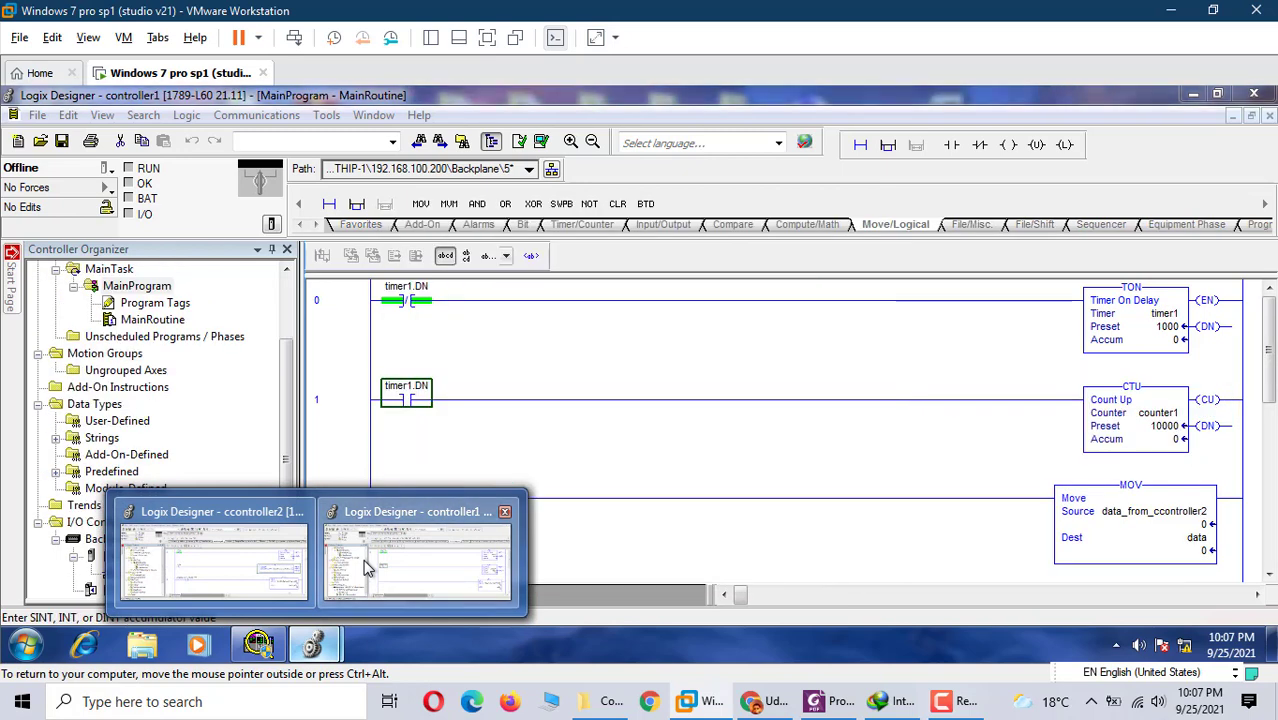
click(365, 567)
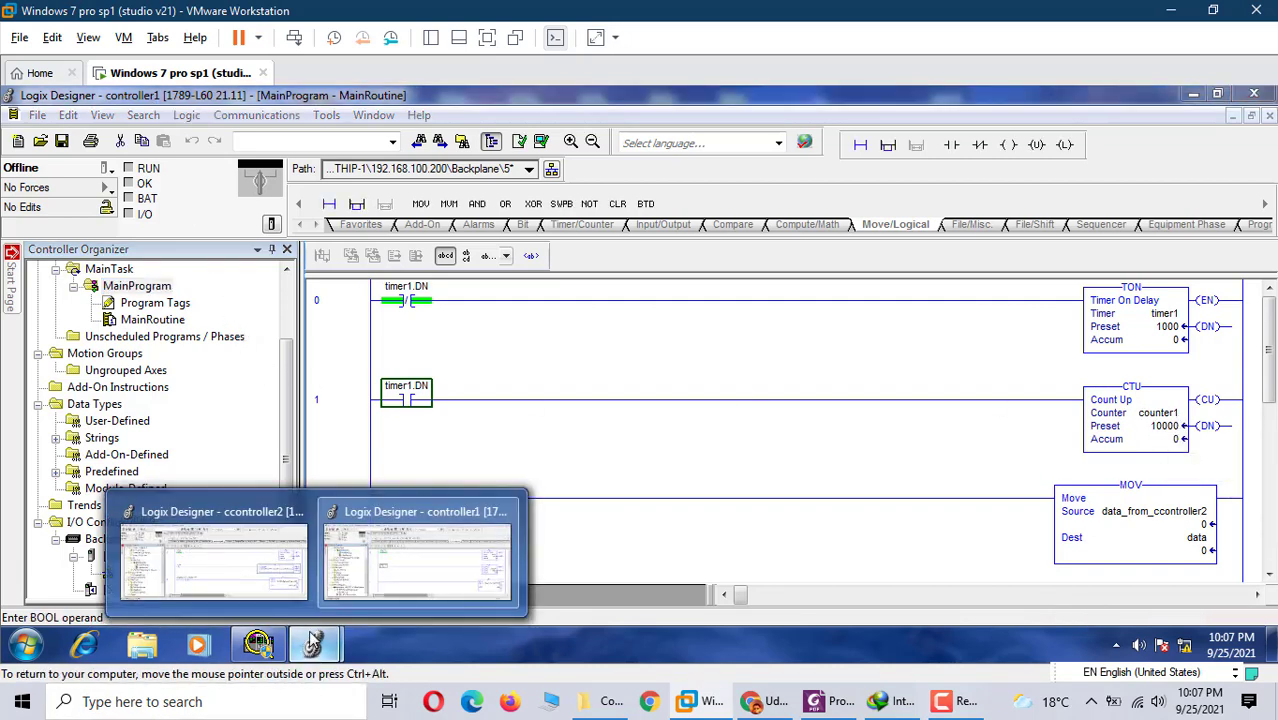
click(246, 572)
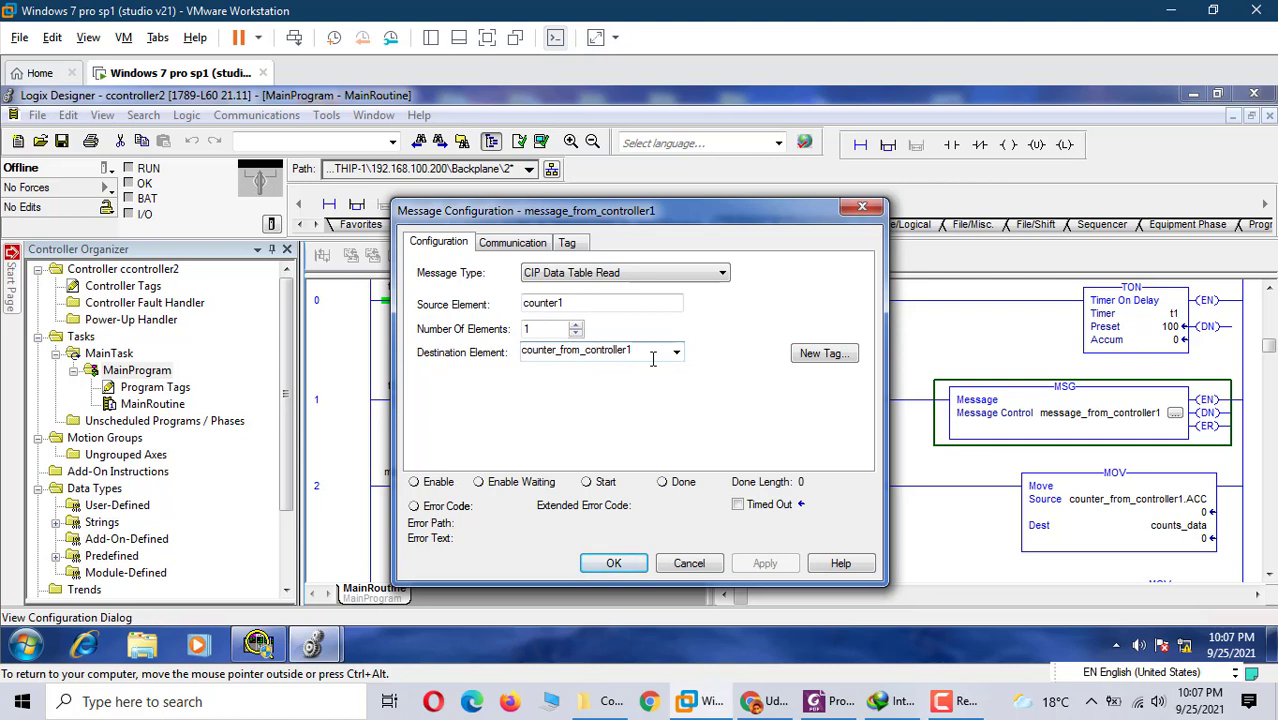
Step: Confirm controller1 as the message's communication path target and accept the configuration with OK
click(514, 244)
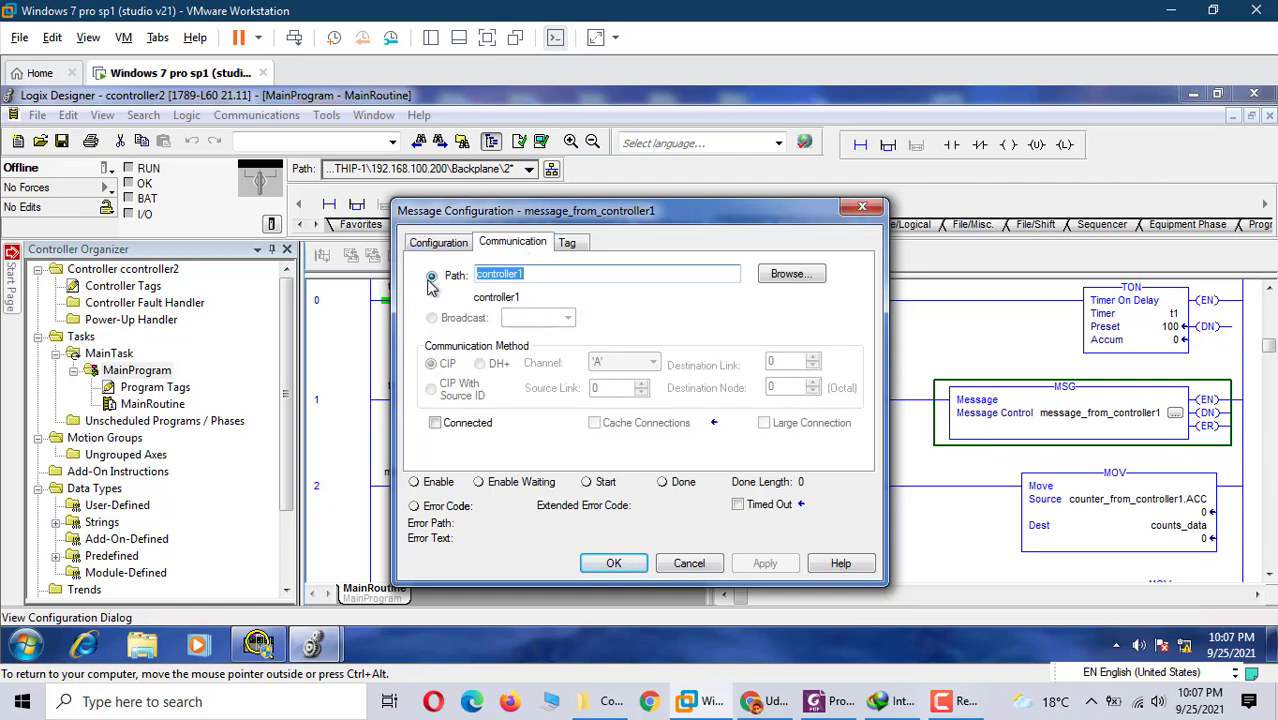
click(790, 275)
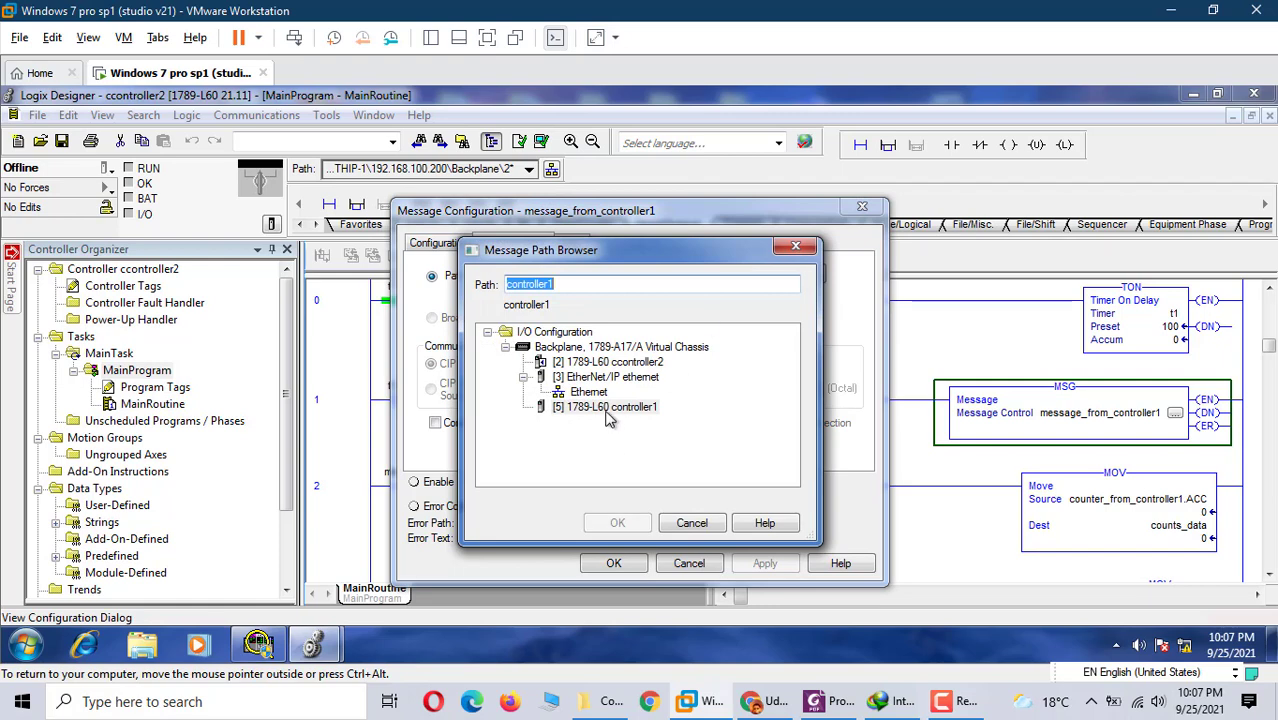
click(691, 523)
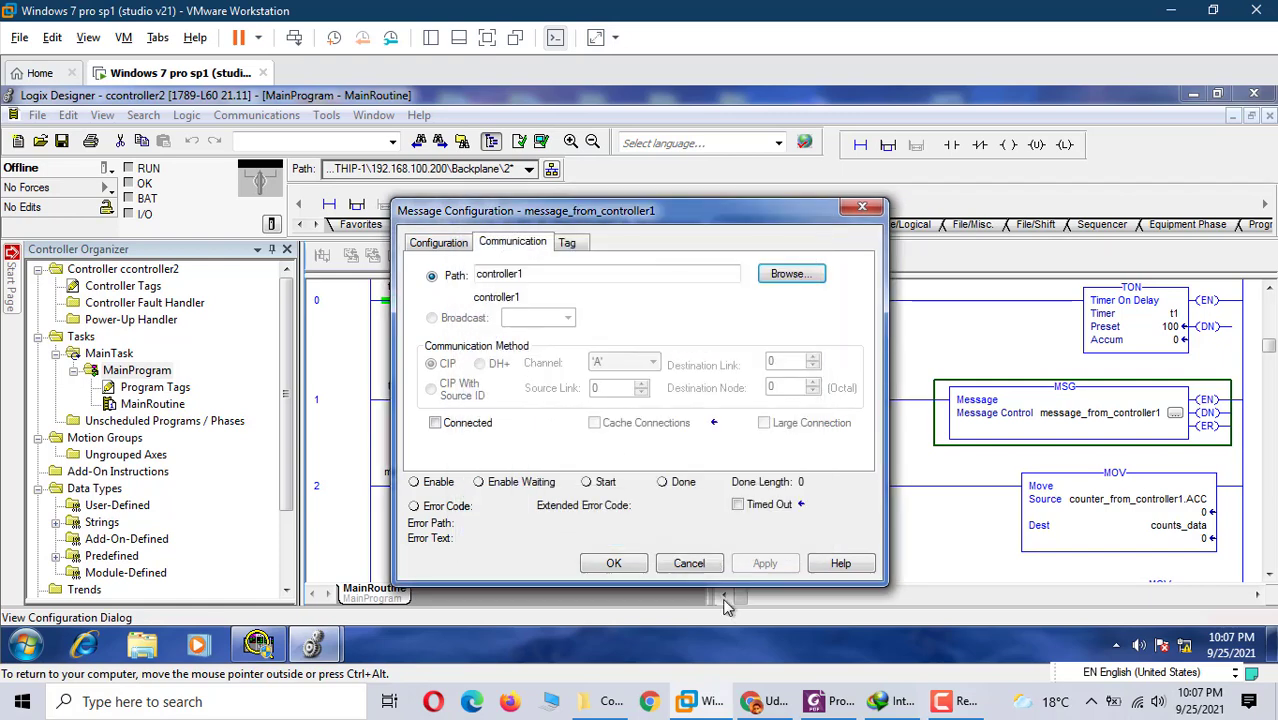
click(627, 566)
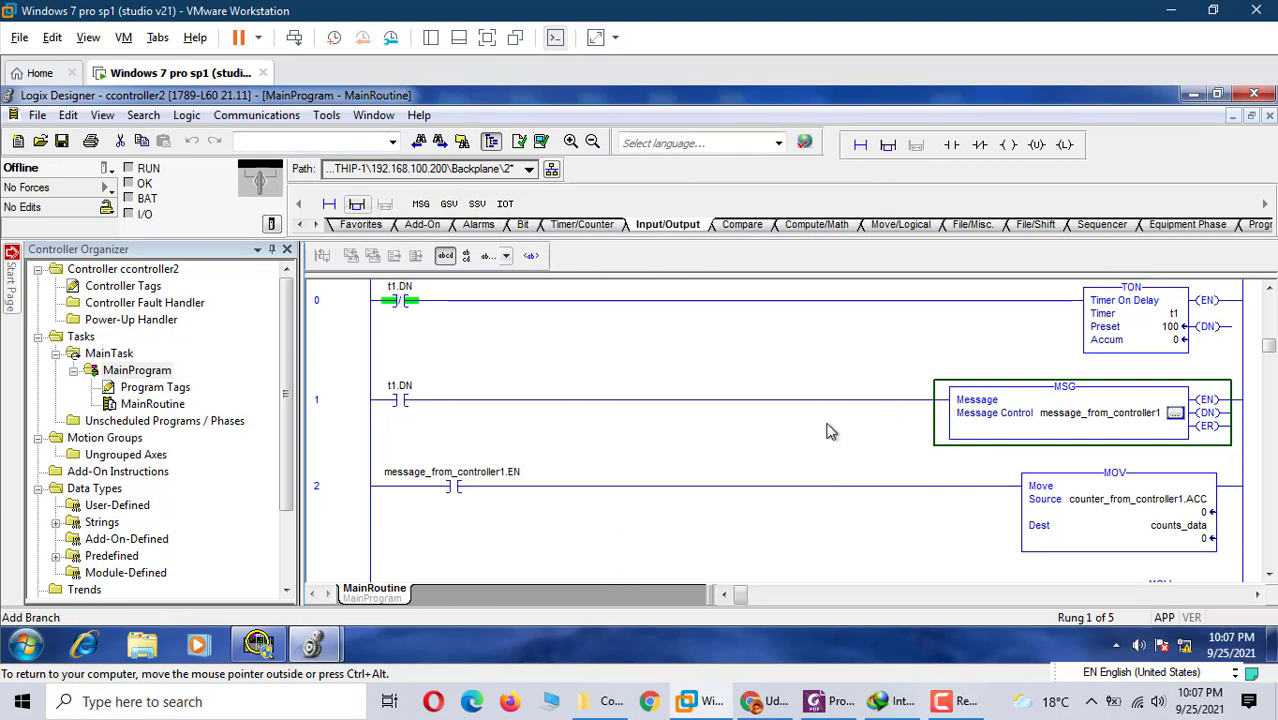
scroll(827, 431, down, 1)
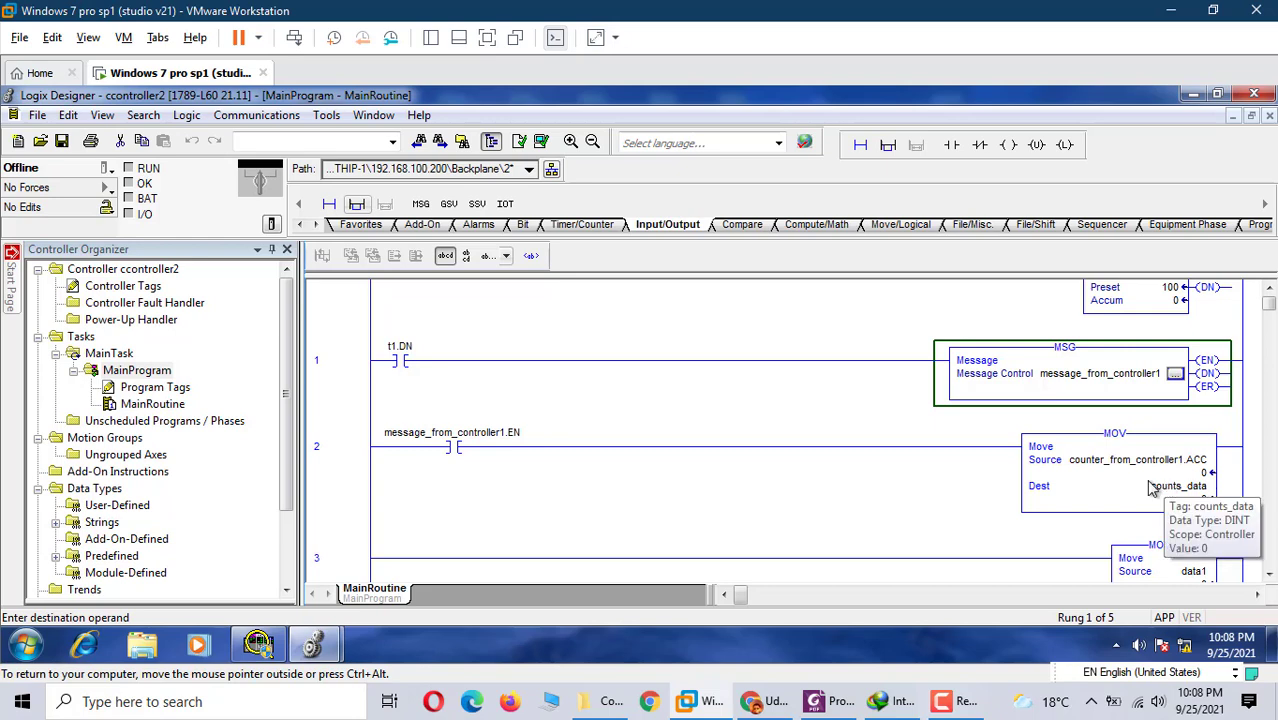
click(313, 645)
mouse_move(416, 560)
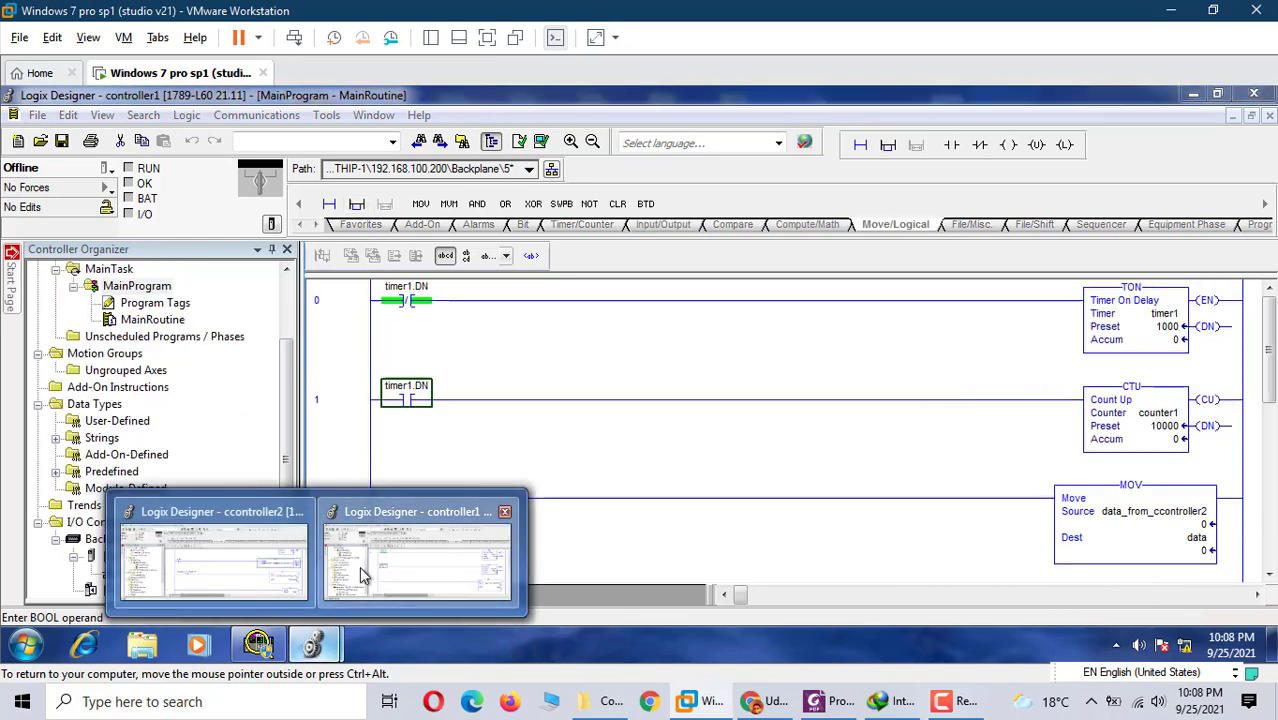
Step: Download the project to controller1 and put it online in Run mode
click(359, 566)
click(245, 116)
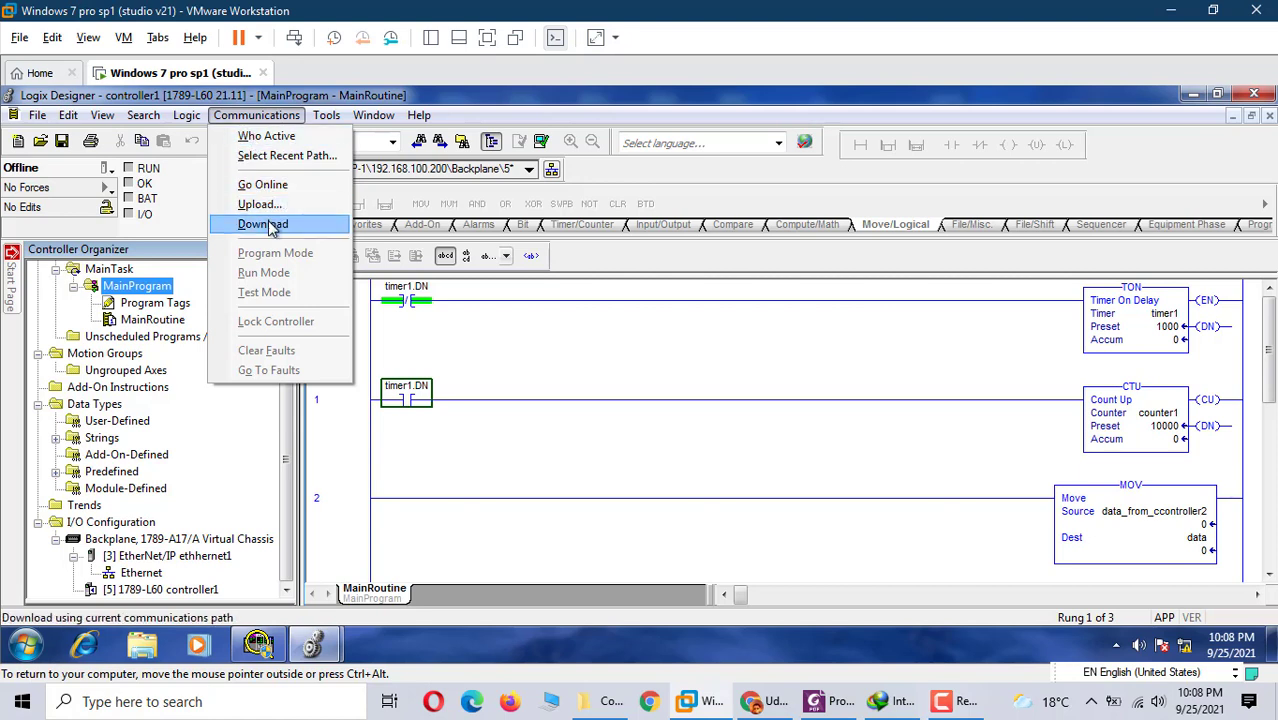
click(268, 184)
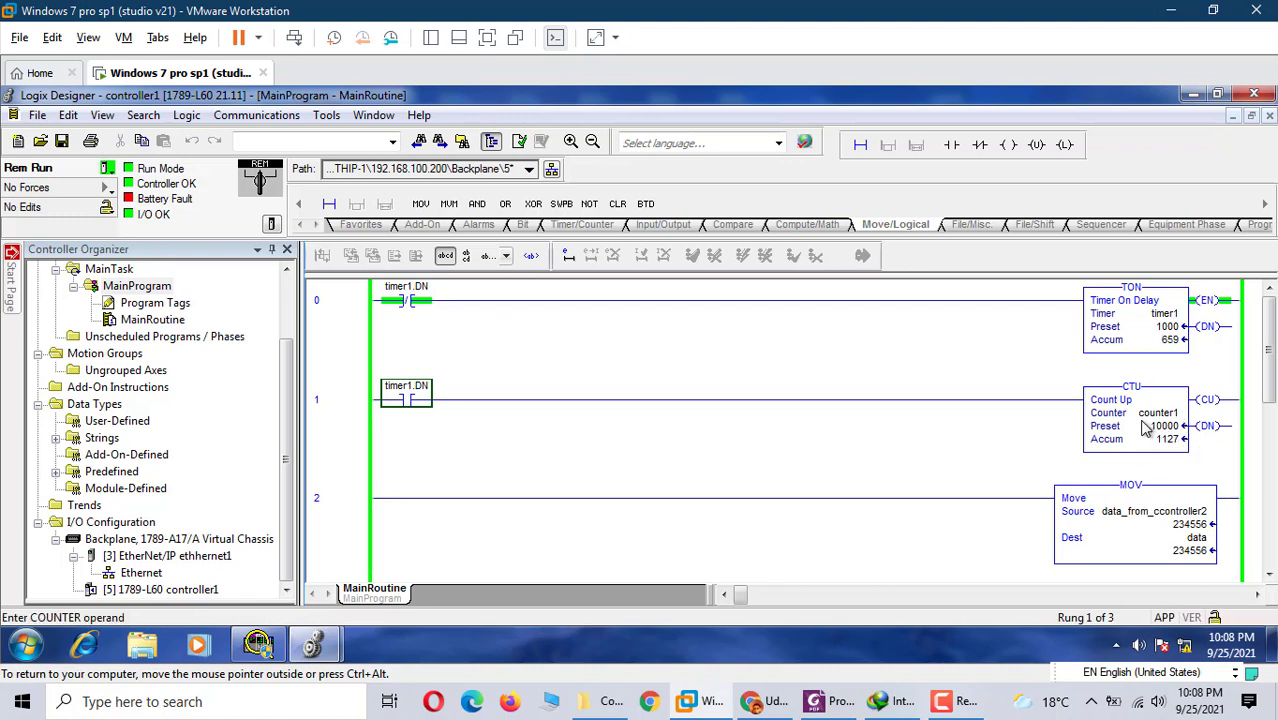
click(318, 645)
Step: Download the project to ccontroller2 and return it to Remote Run mode
click(255, 565)
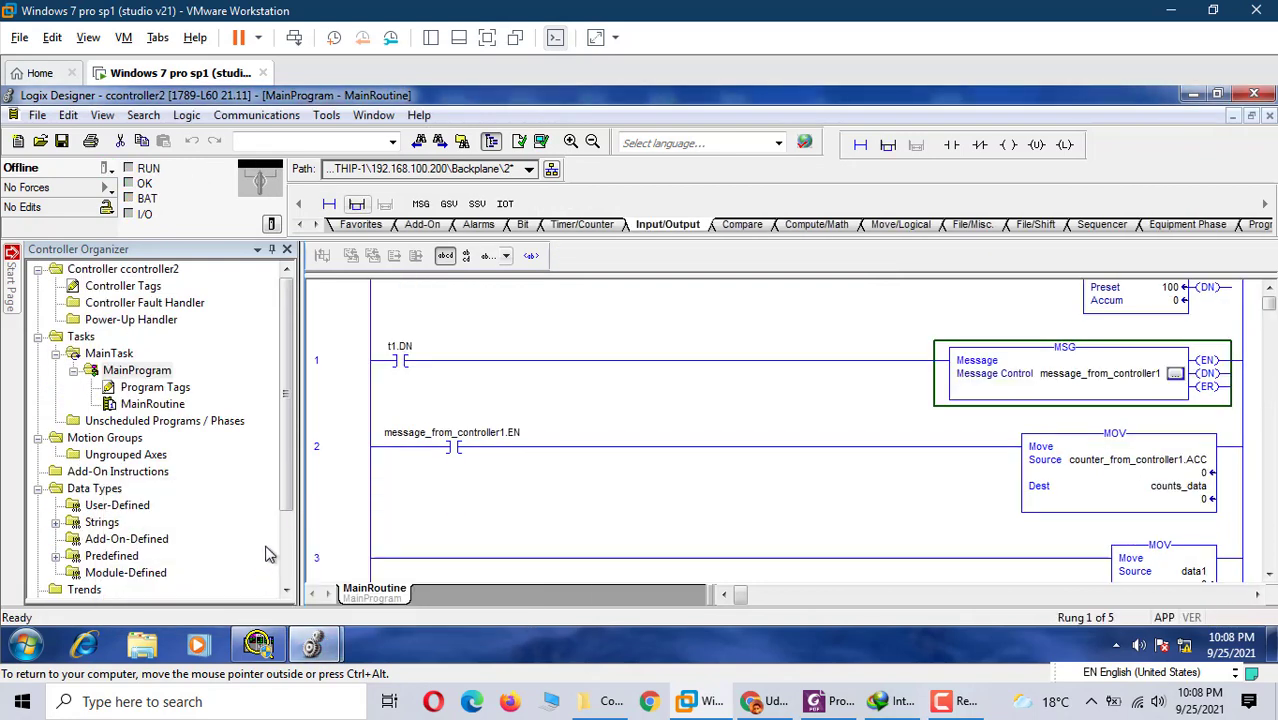
click(252, 115)
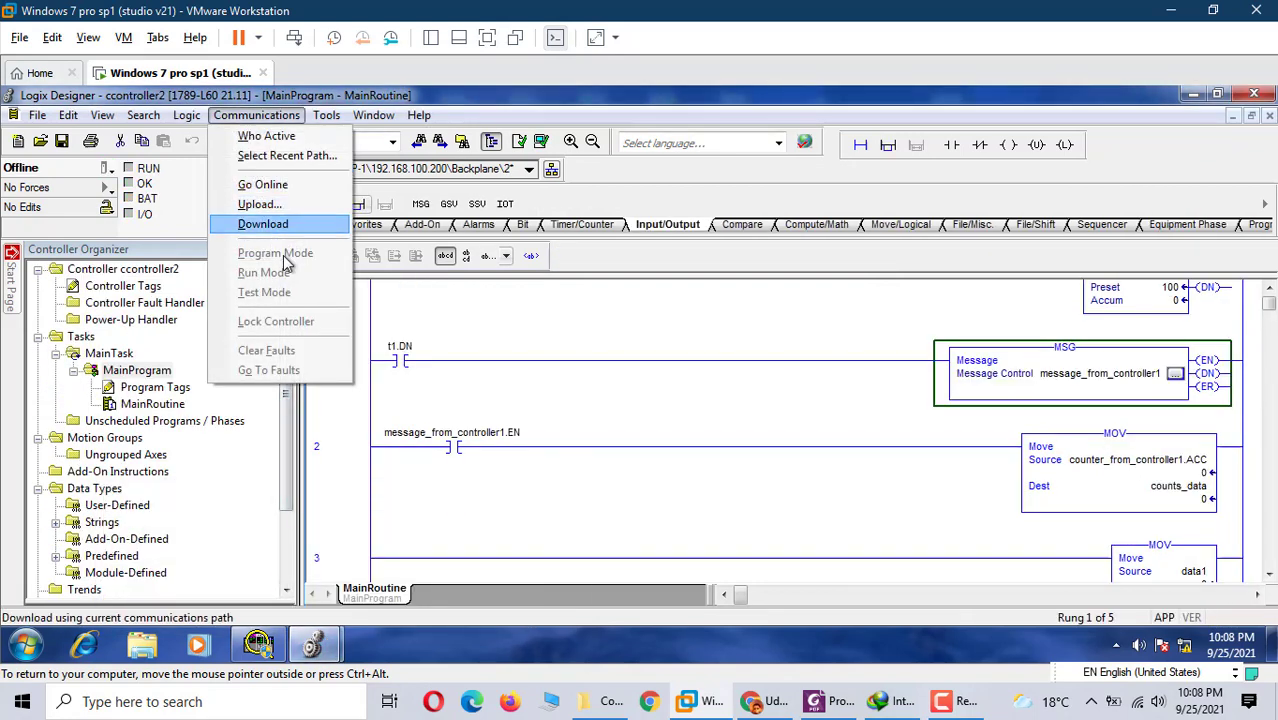
click(268, 222)
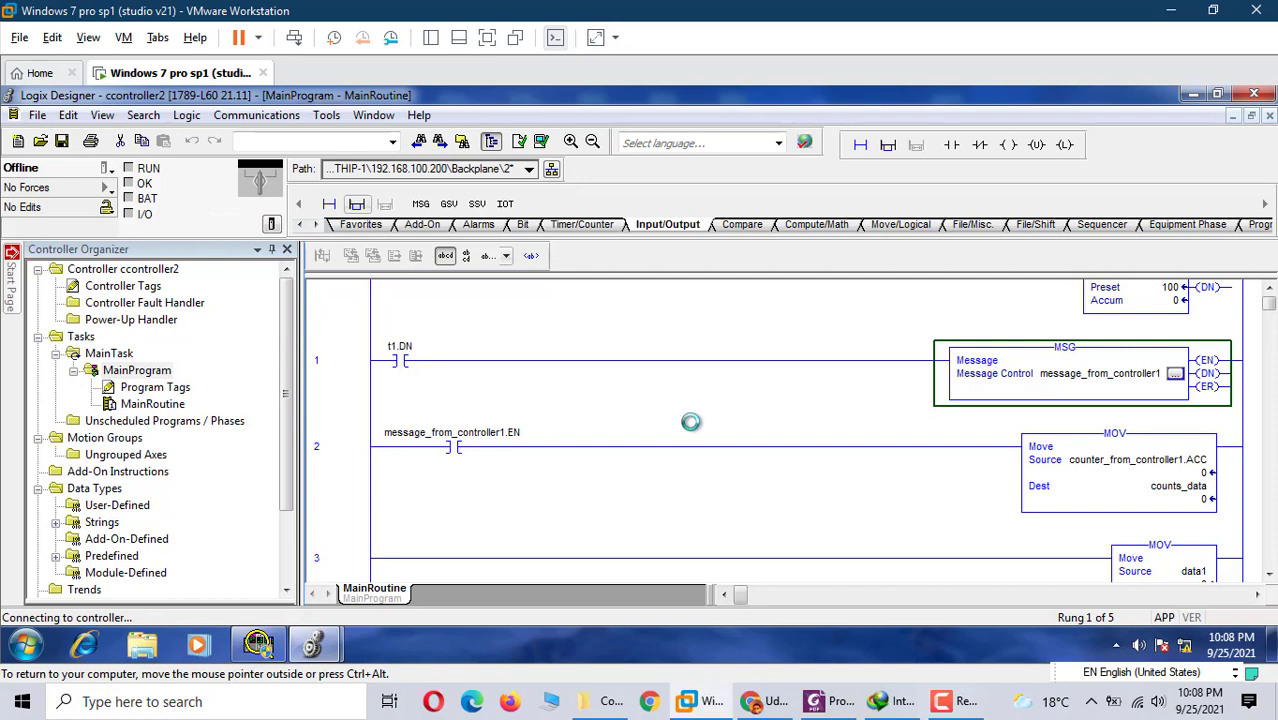
click(554, 540)
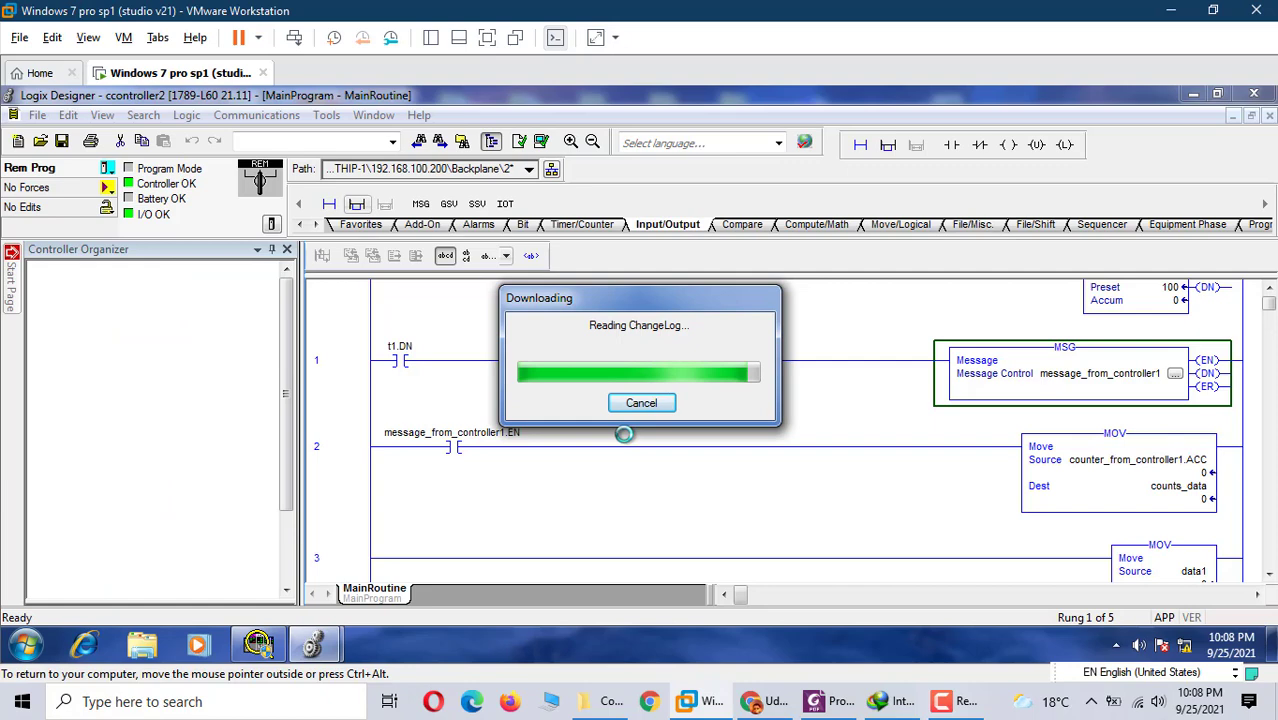
click(688, 406)
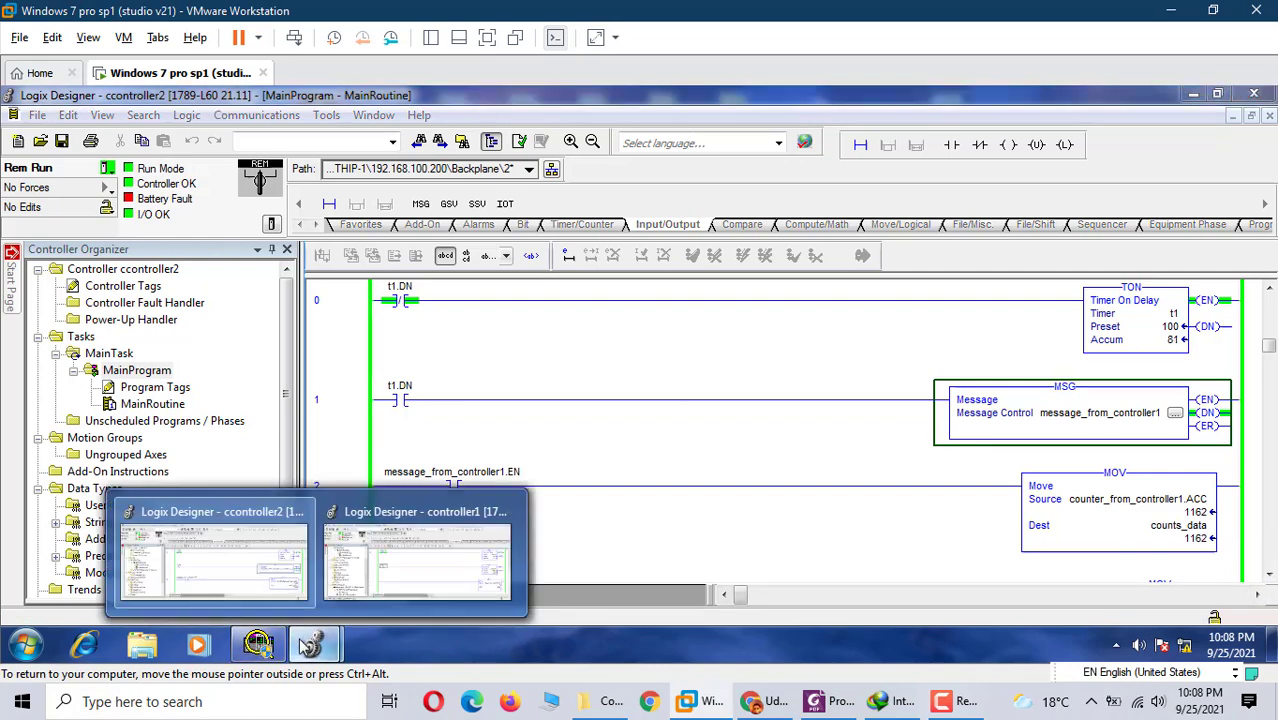
click(445, 569)
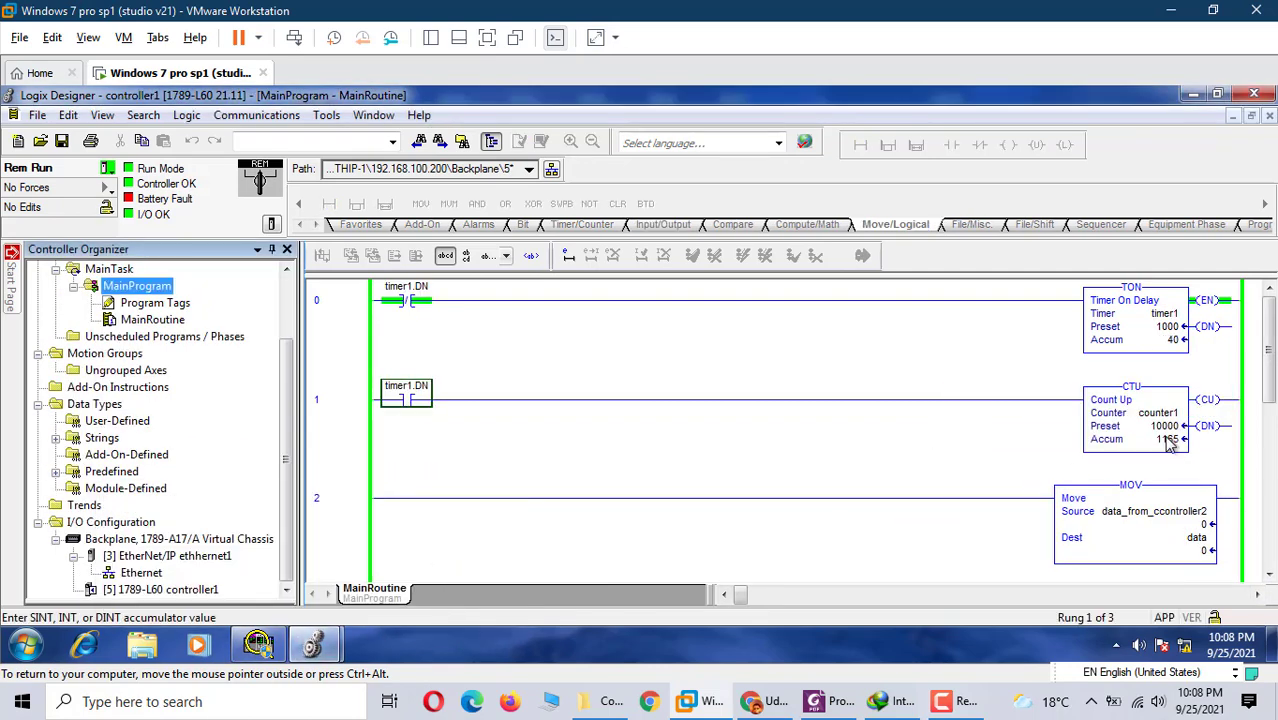
click(313, 645)
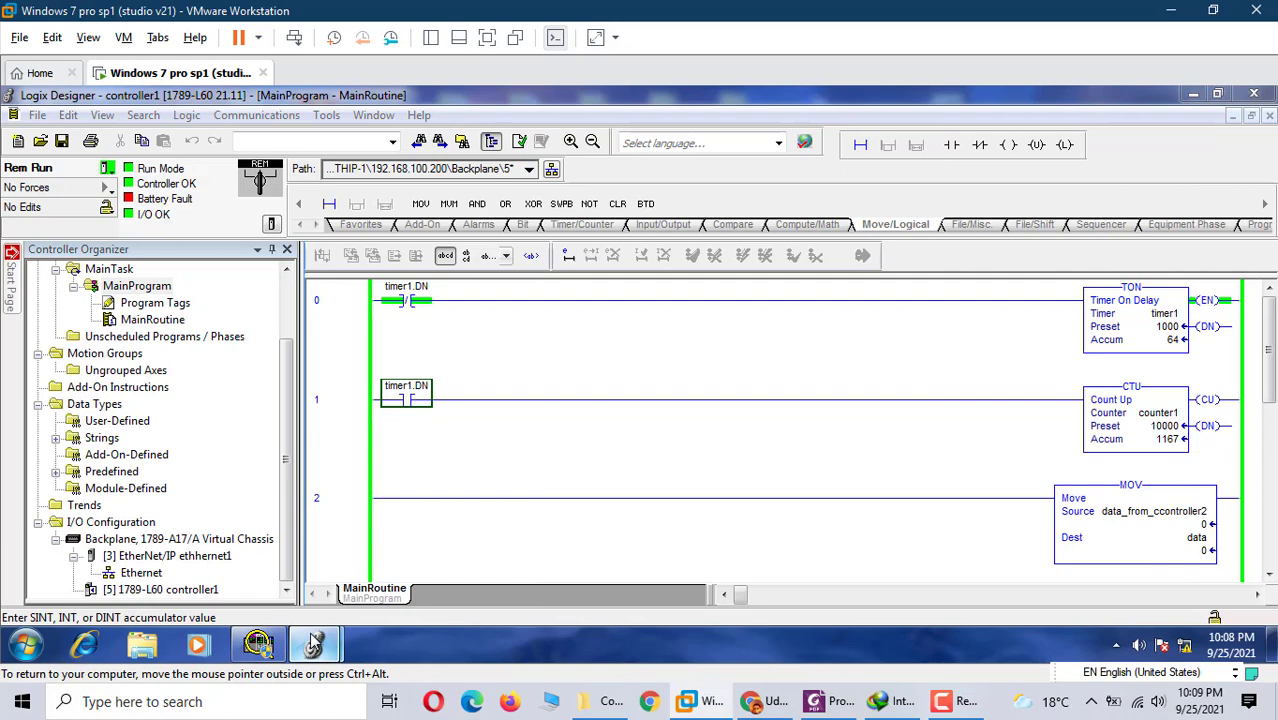
click(270, 572)
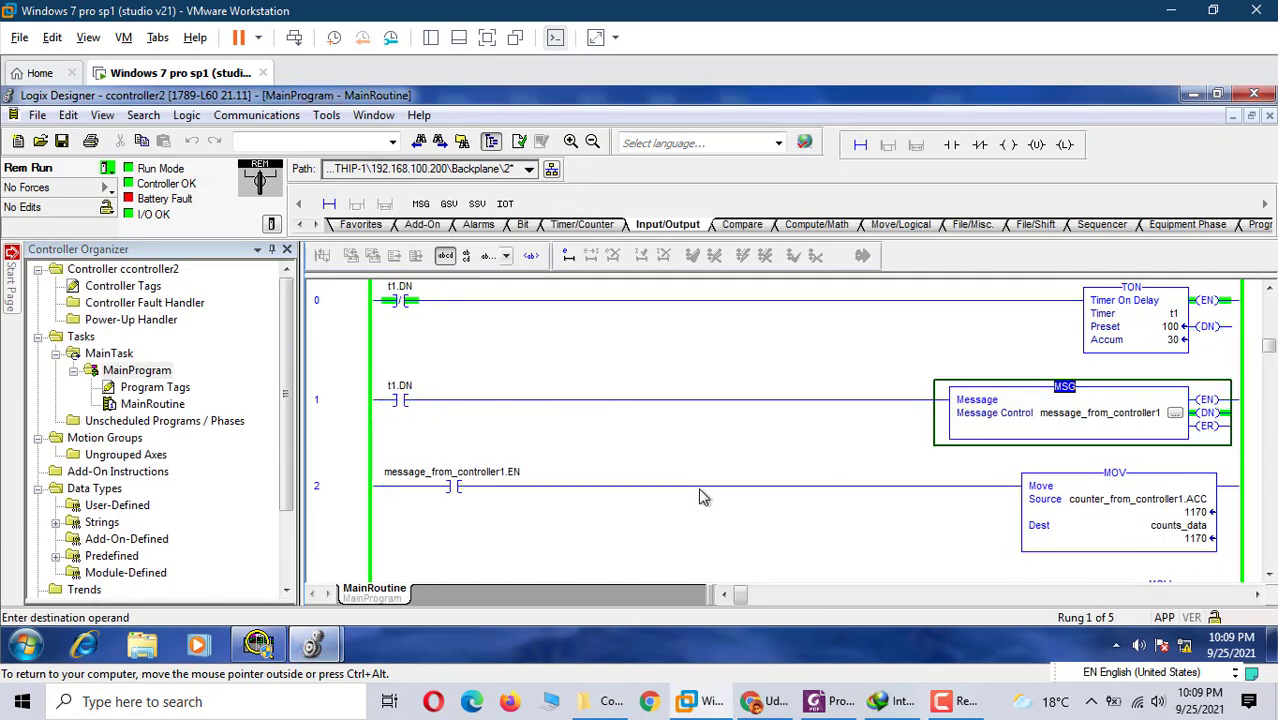
scroll(703, 497, down, 1)
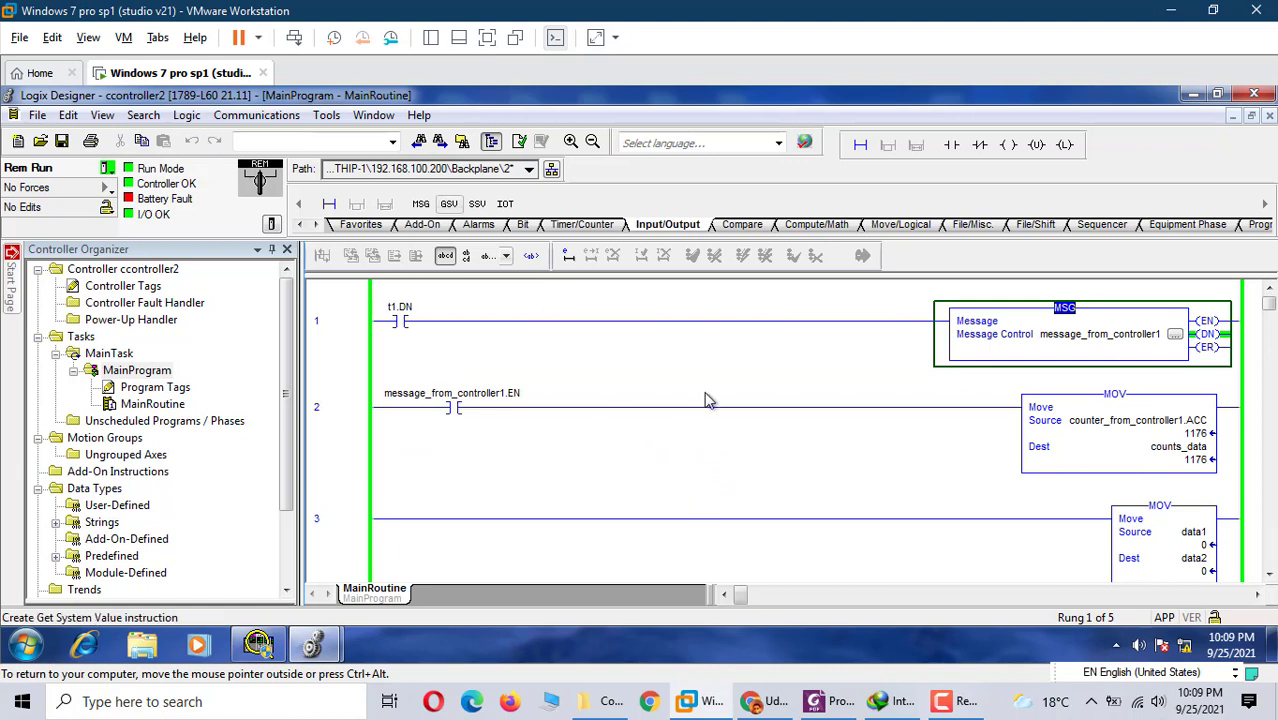
scroll(981, 484, down, 1)
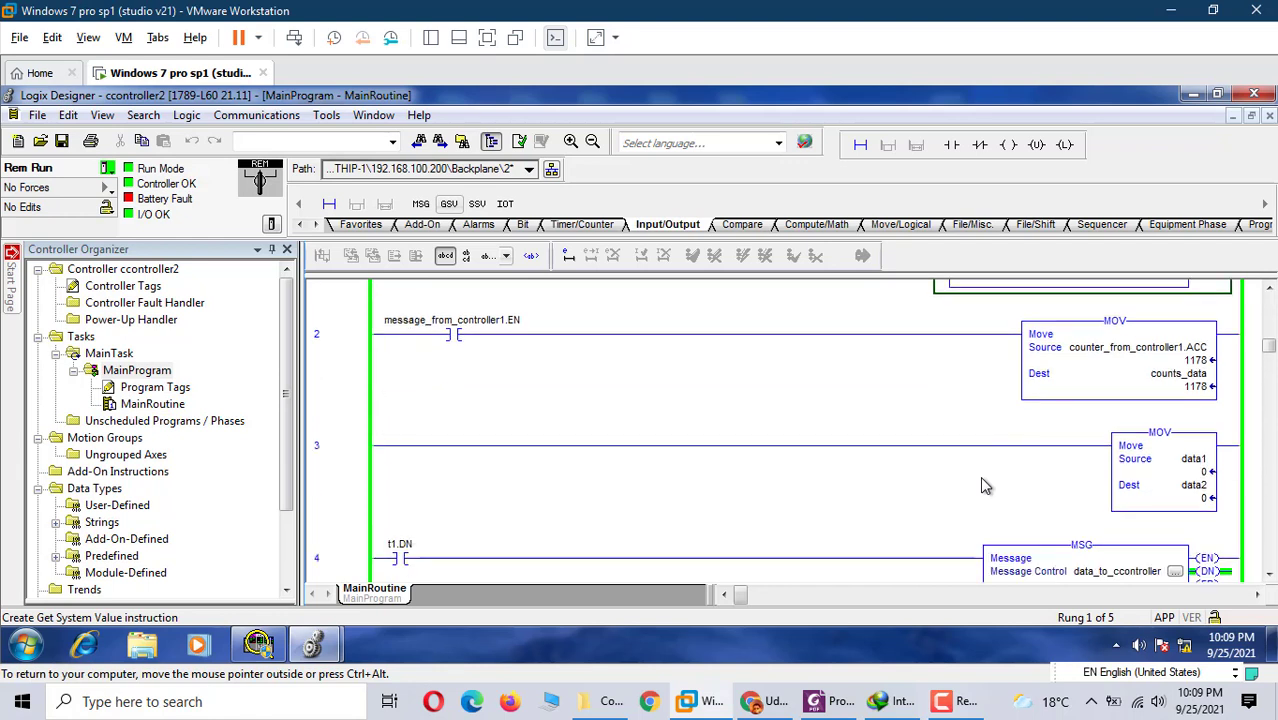
scroll(981, 485, down, 1)
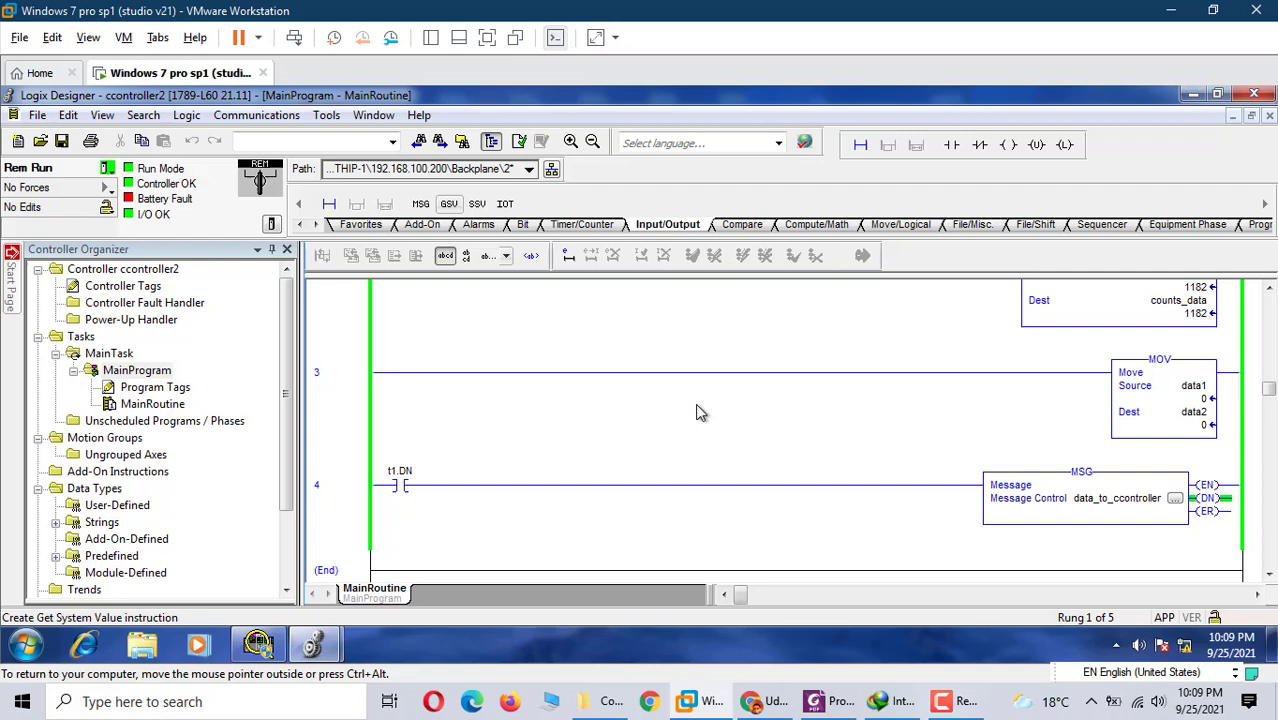
Step: Open data_to_ccontroller's message settings on rung 4, then bring controller1's ladder forward
click(1175, 498)
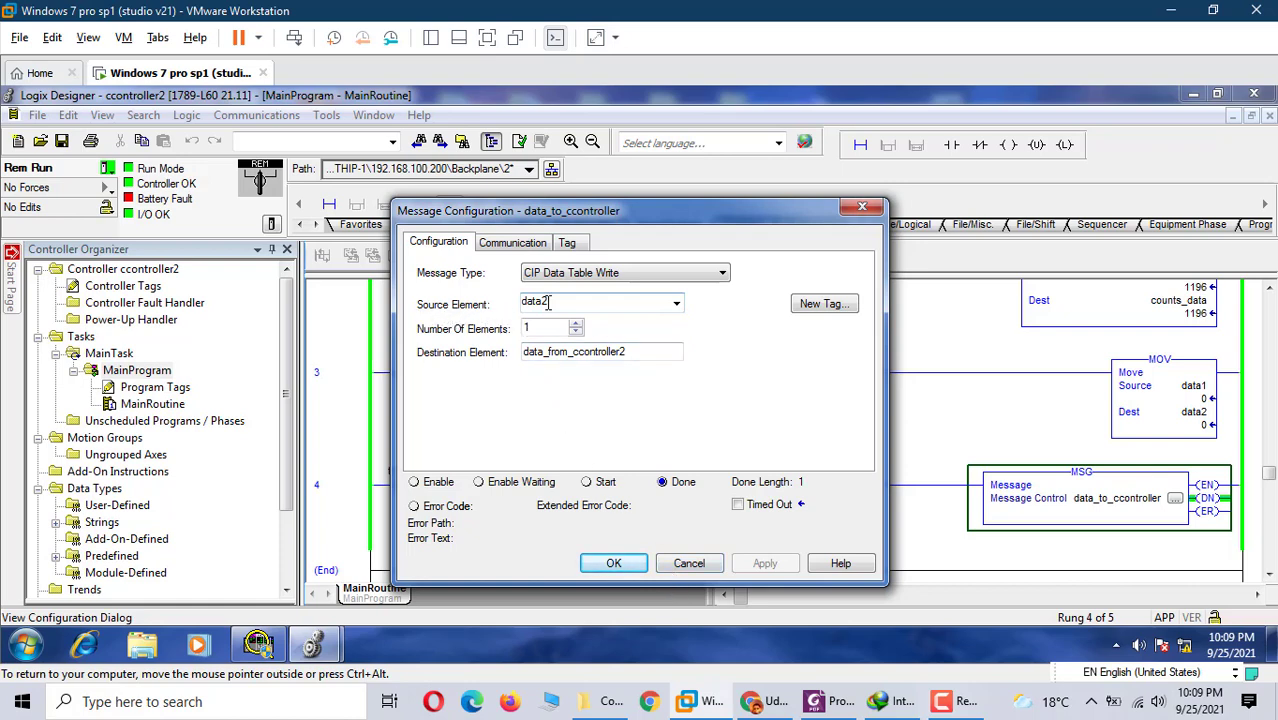
click(312, 645)
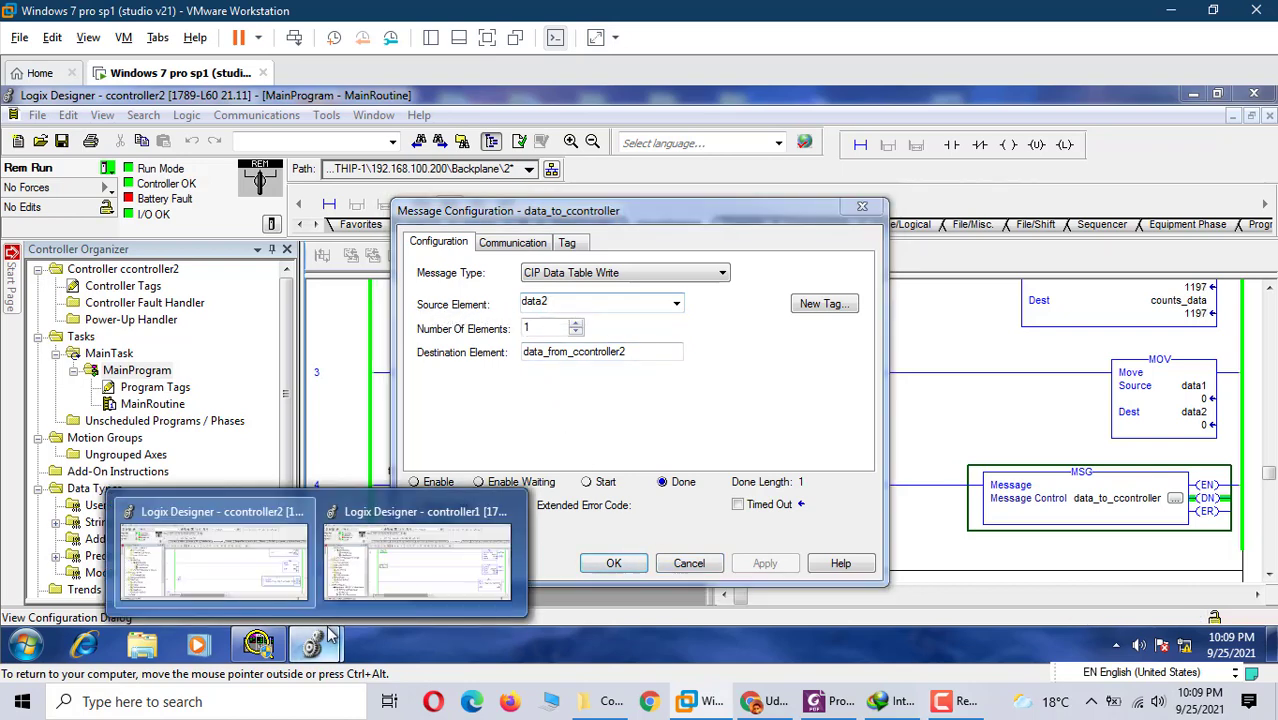
click(420, 566)
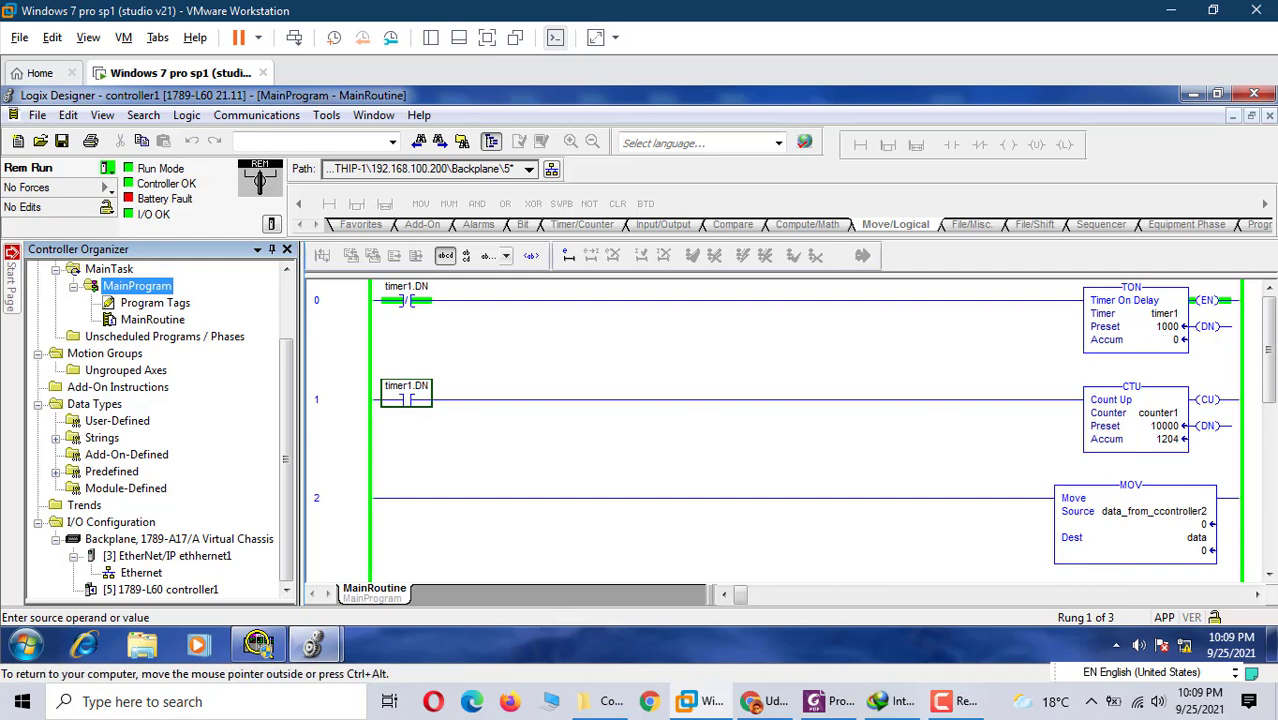
click(1270, 395)
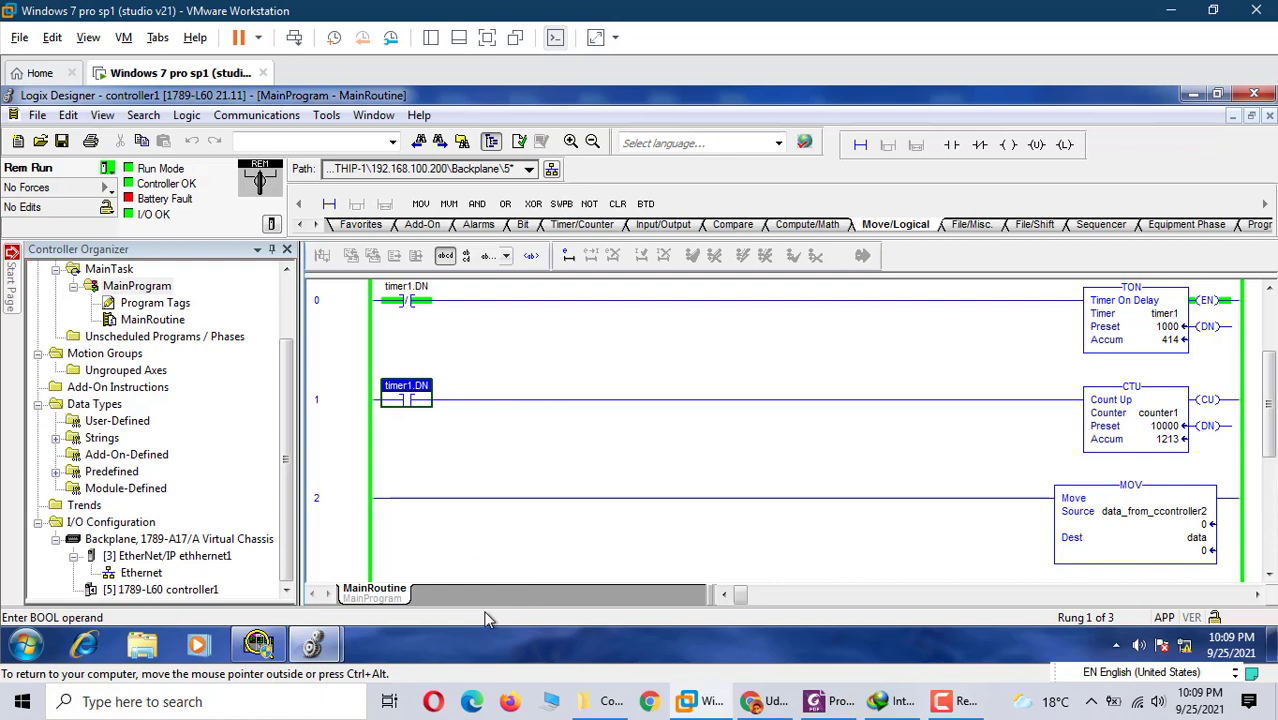
Step: Return to ccontroller2 and close its Message Configuration dialog
click(313, 645)
click(283, 580)
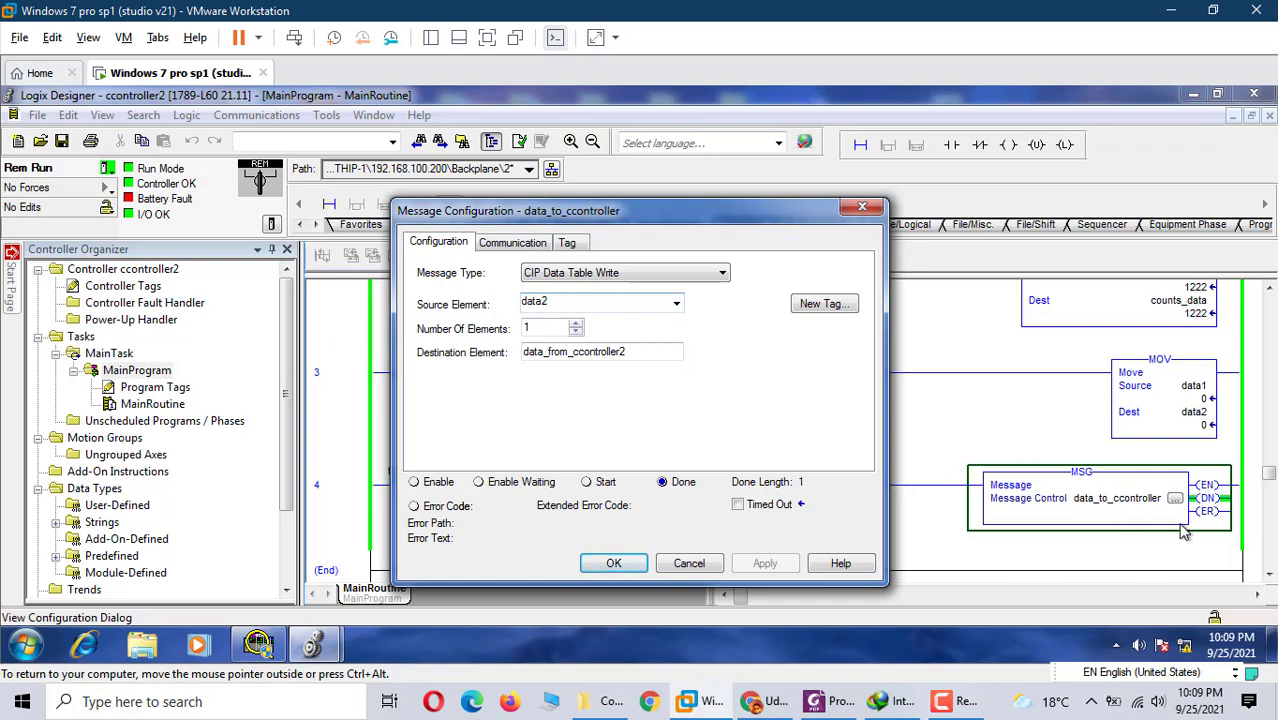
click(676, 568)
click(788, 551)
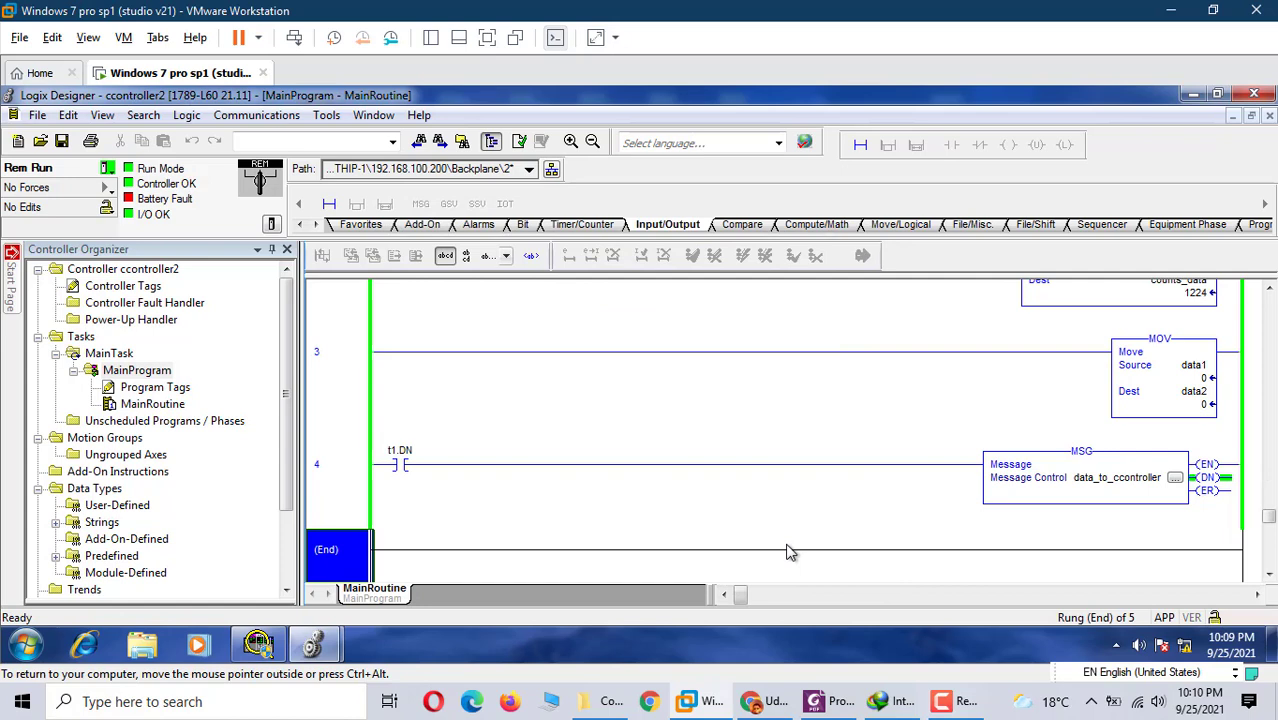
Step: Open ccontroller2's Controller Tags to monitor data1 and data2 live
scroll(791, 551, down, 2)
scroll(791, 539, up, 1)
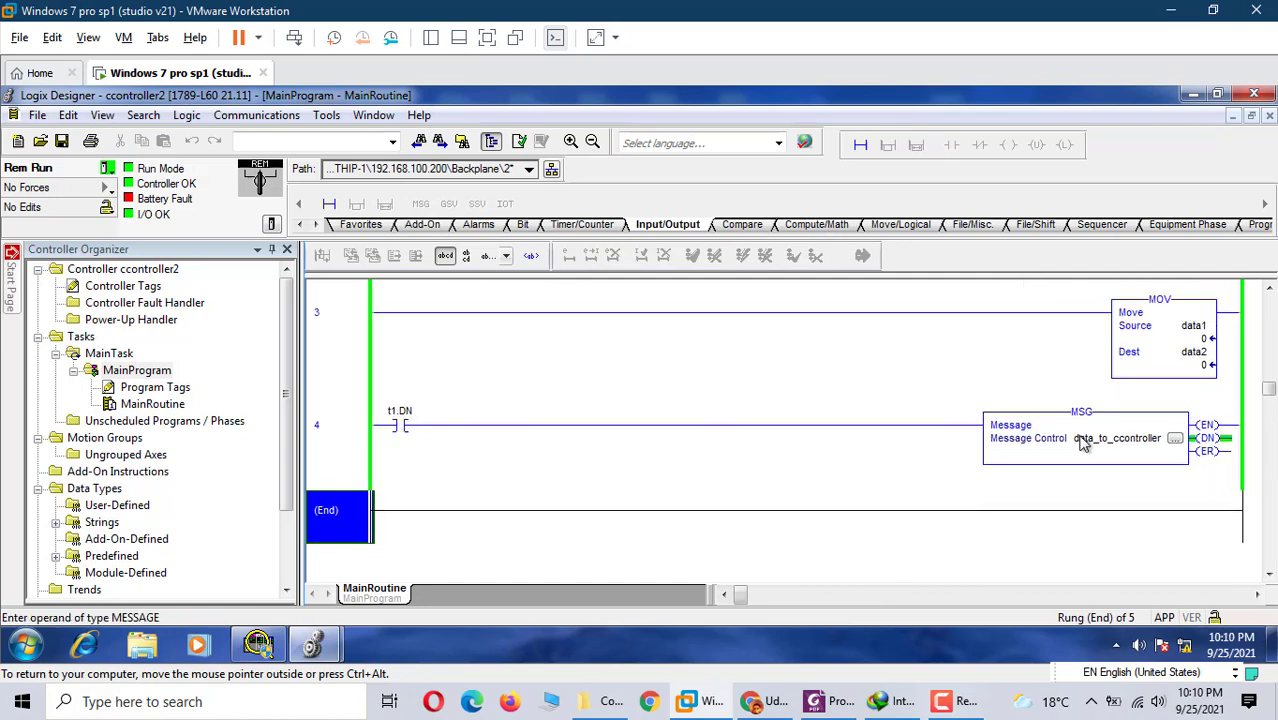
double_click(126, 288)
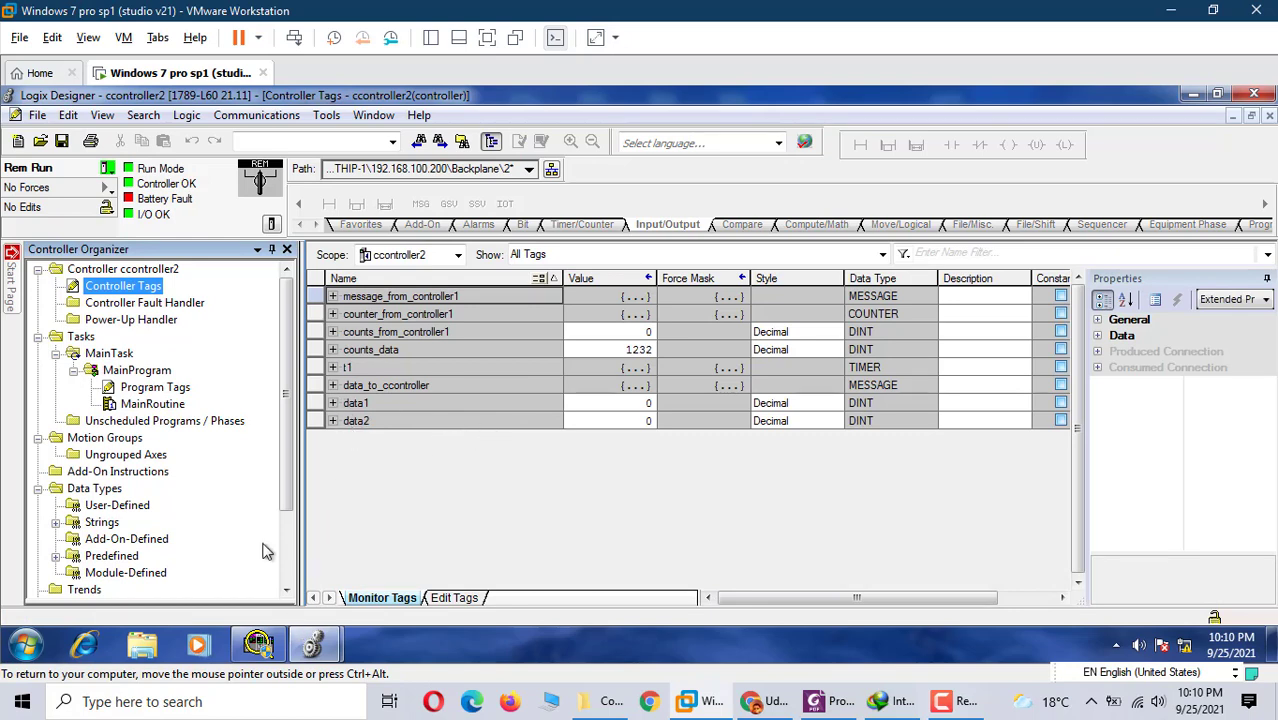
Step: Back in ccontroller2's MainRoutine, review the data_to_ccontroller message settings on rung 4, then close them
double_click(145, 405)
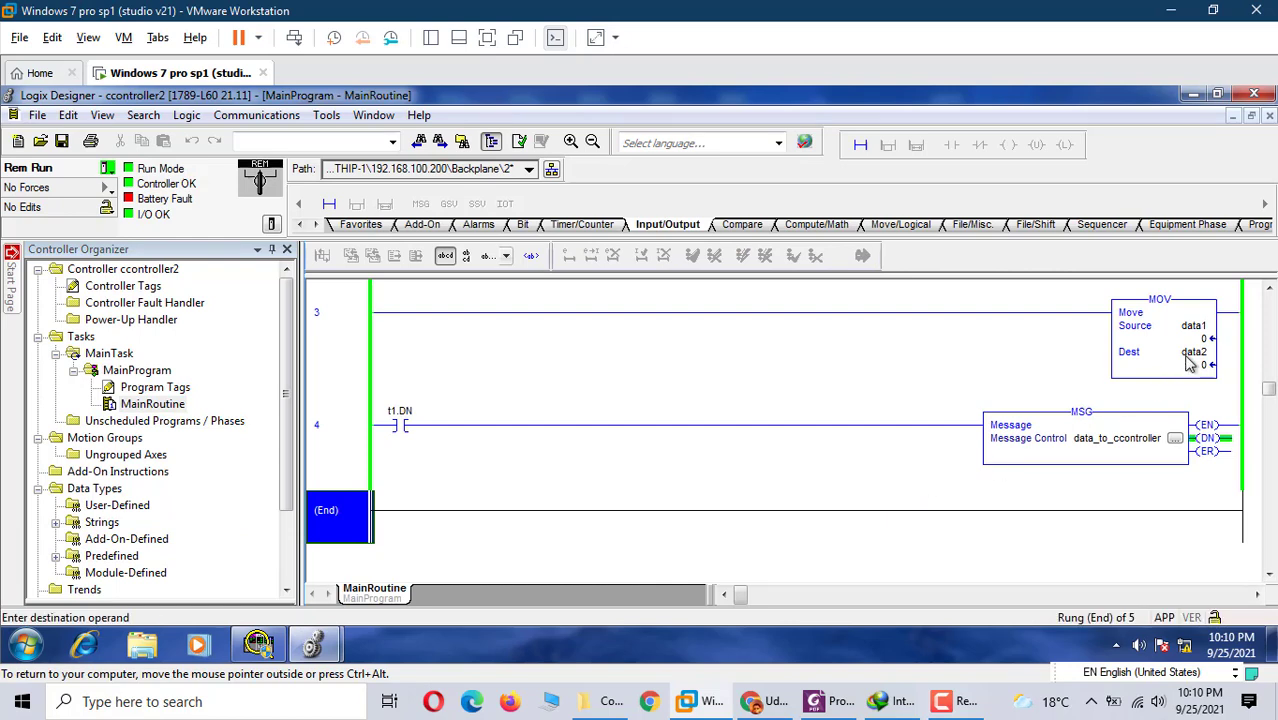
click(1176, 444)
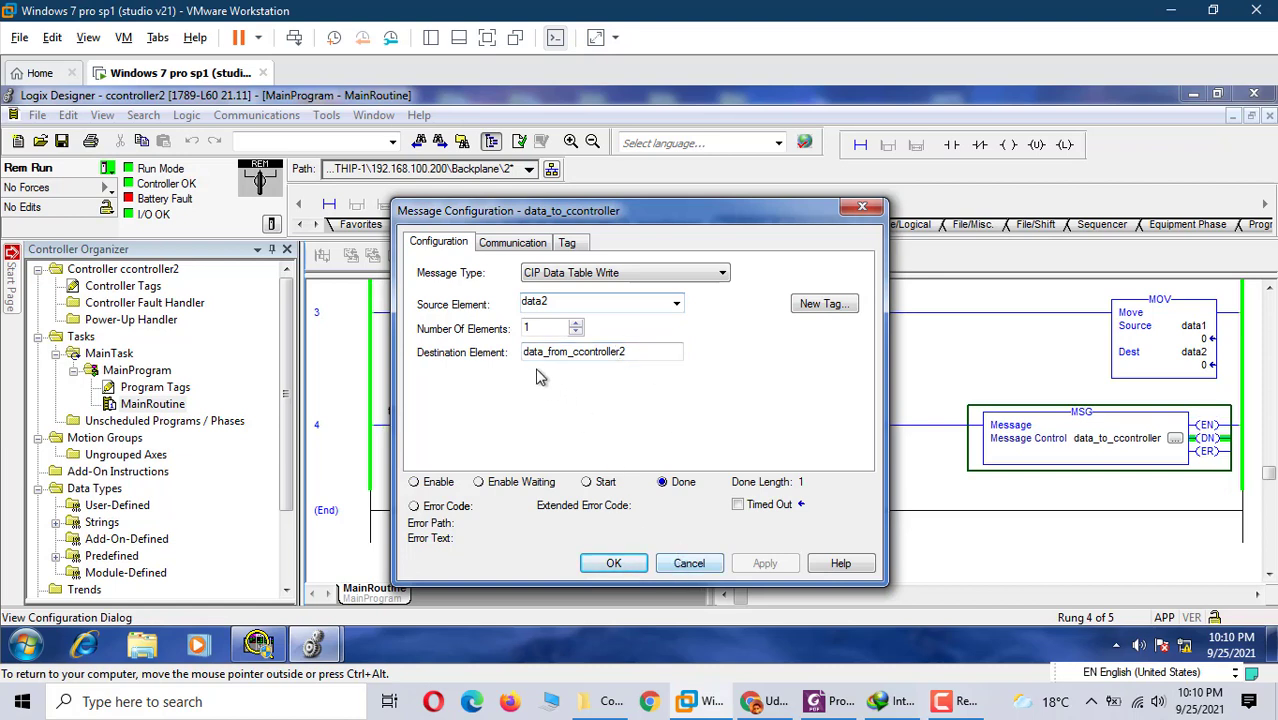
click(645, 568)
mouse_move(313, 645)
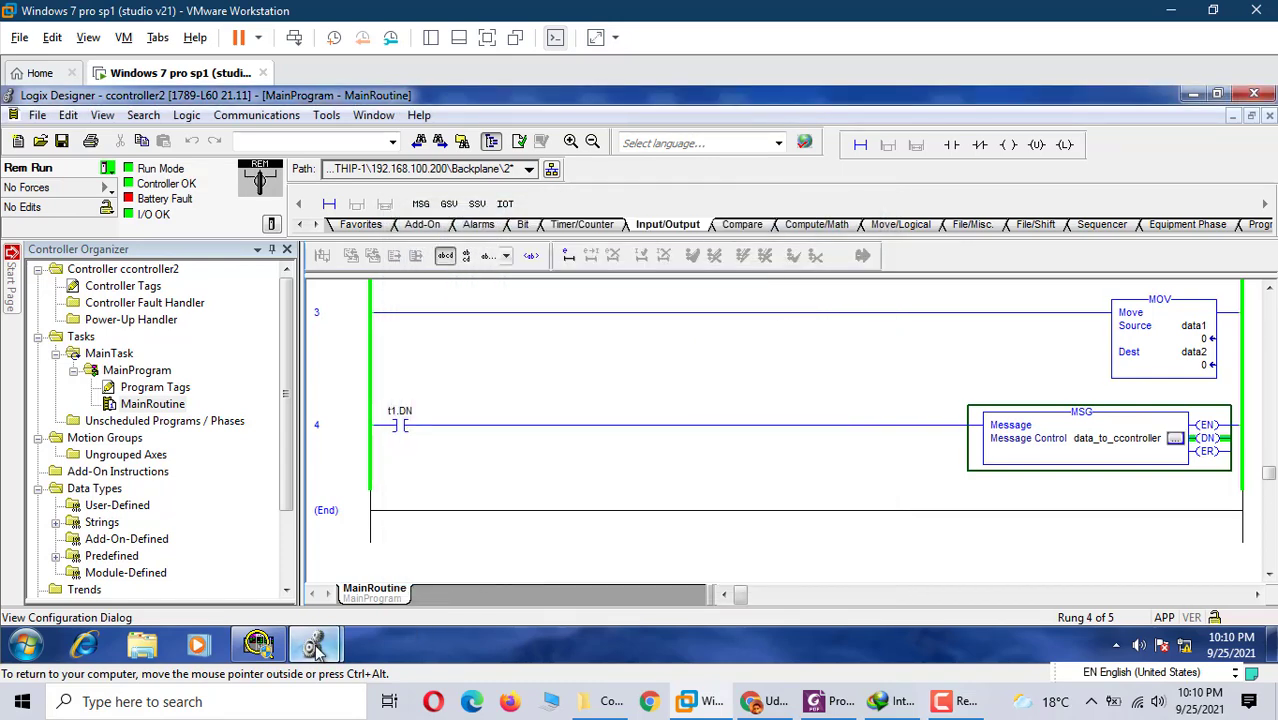
Step: In controller1, check the program and controller tags, then return to its MainRoutine
click(417, 560)
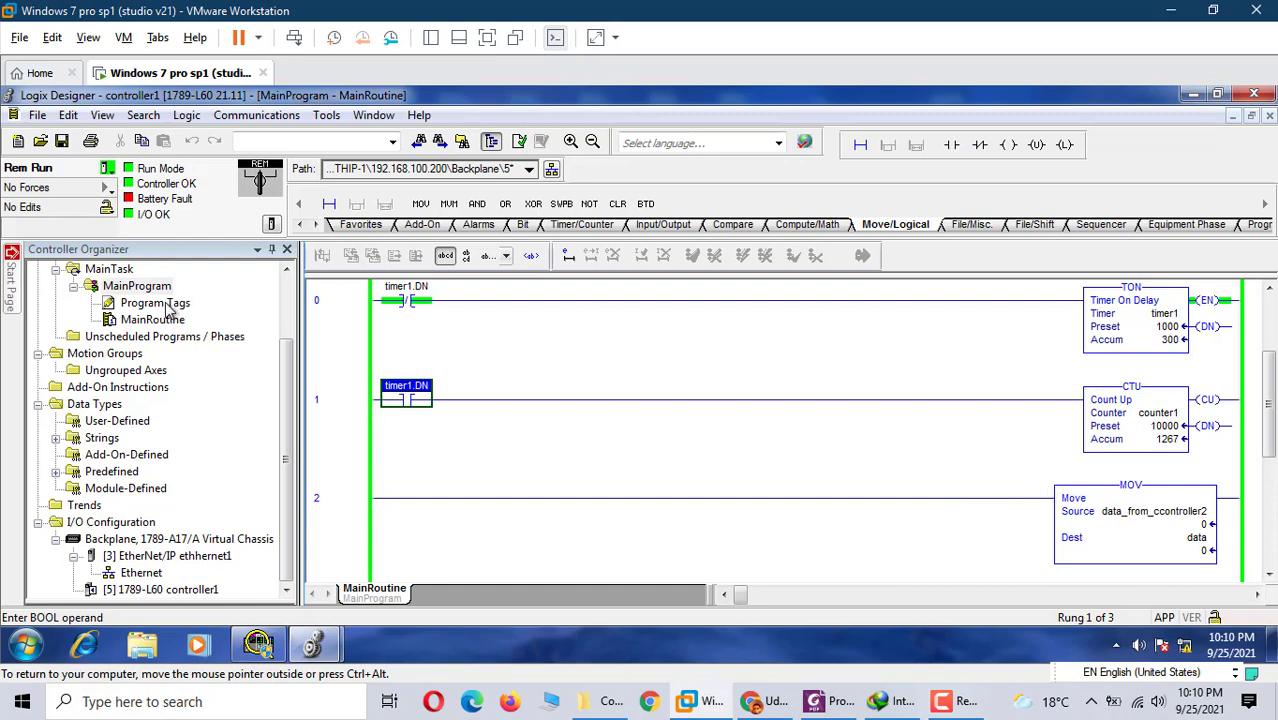
click(166, 305)
double_click(166, 304)
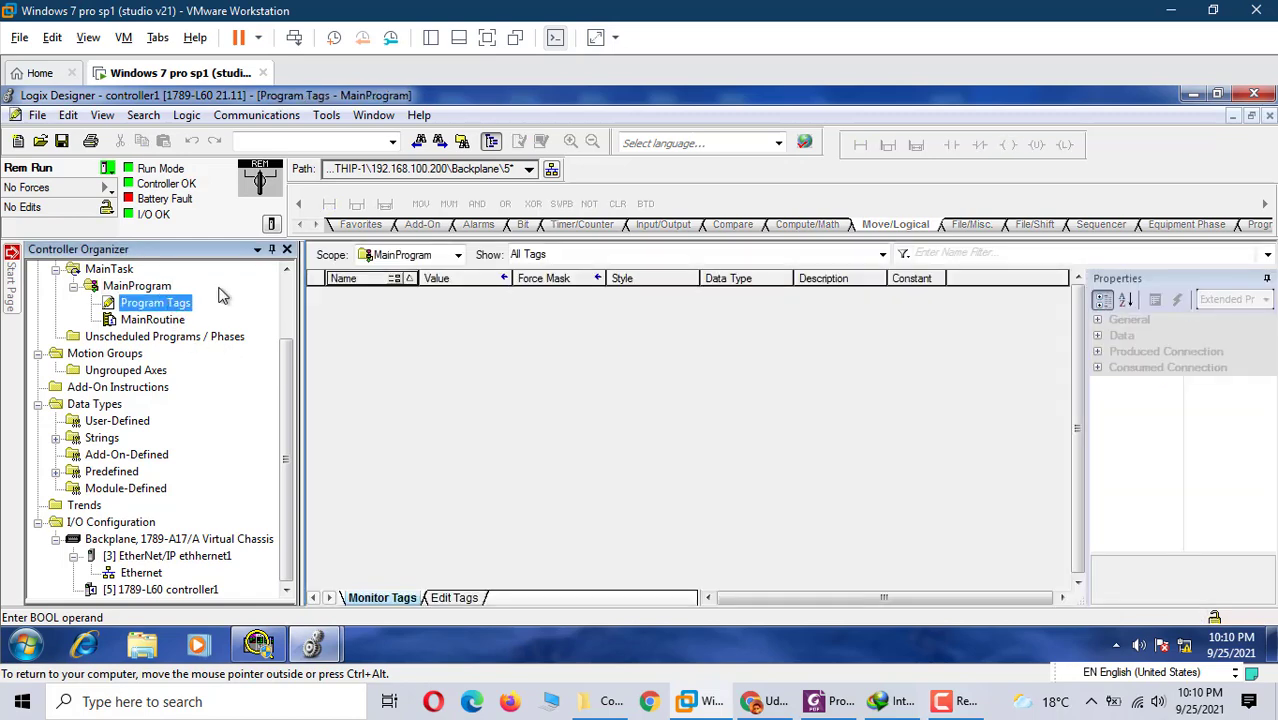
scroll(281, 283, up, 2)
double_click(158, 286)
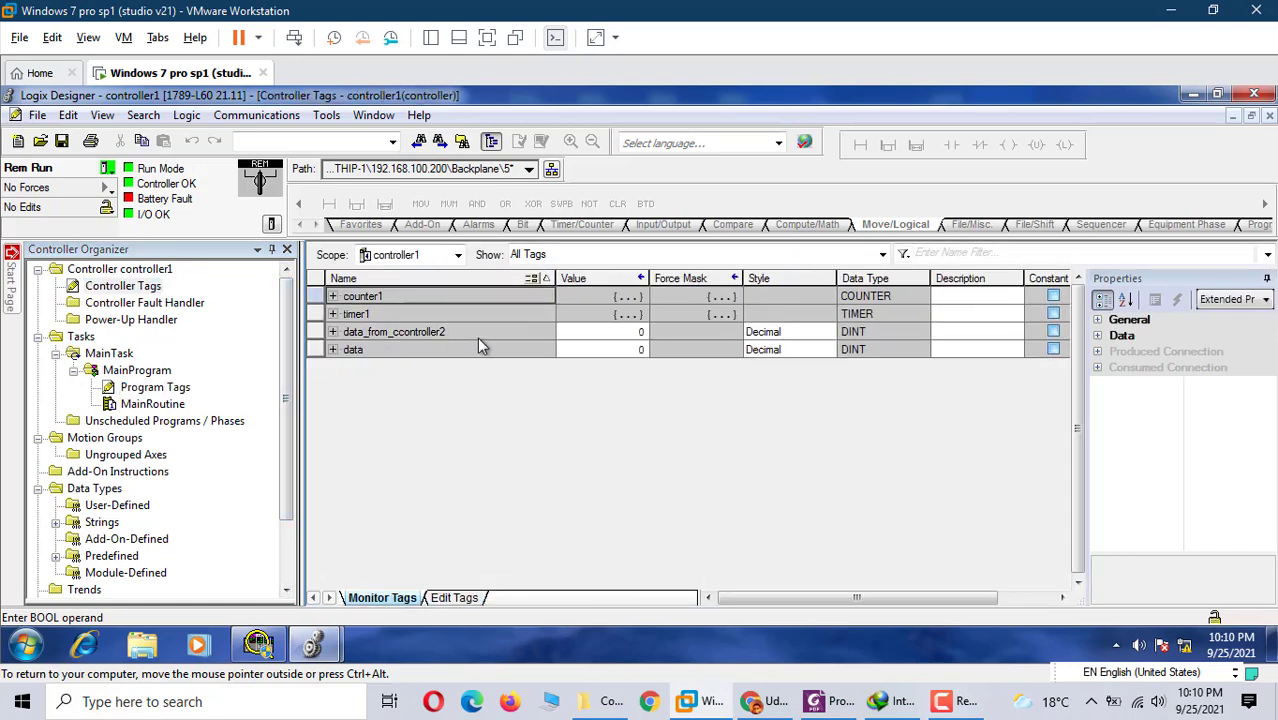
double_click(152, 404)
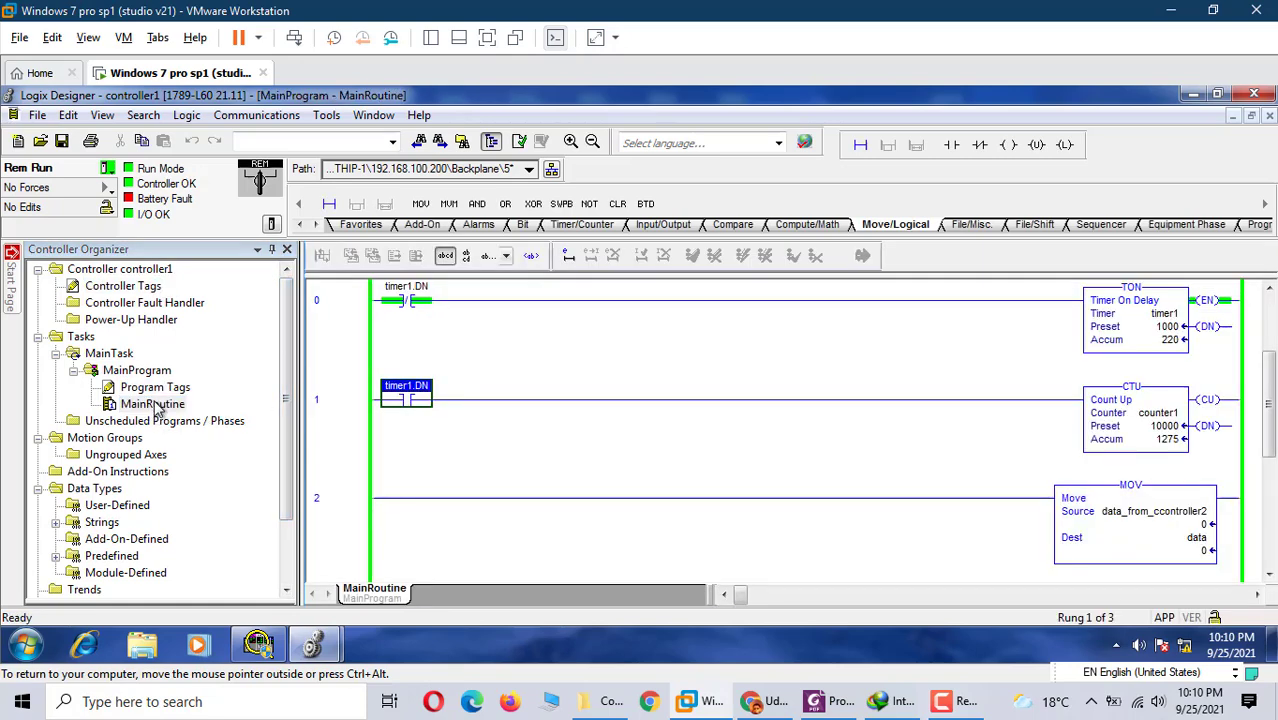
Step: Bring ccontroller2 forward and scroll its ladder to rungs 2–4
click(256, 565)
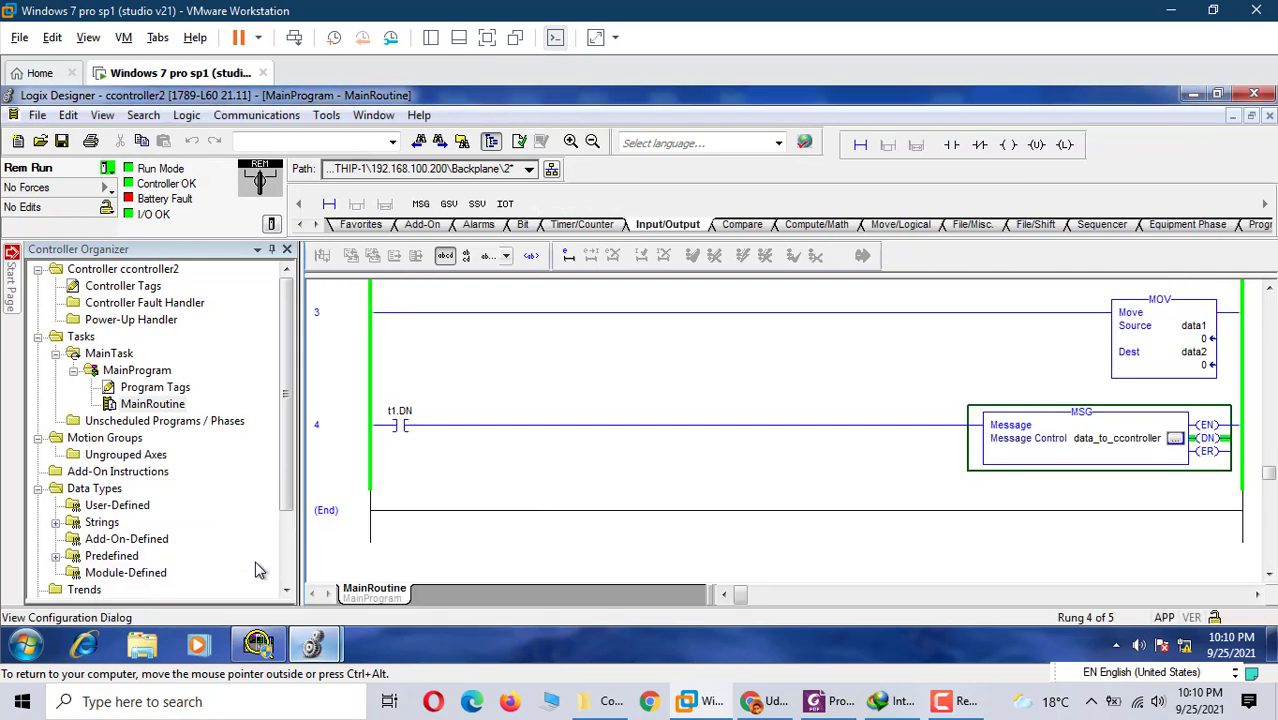
scroll(602, 468, up, 1)
scroll(602, 468, up, 2)
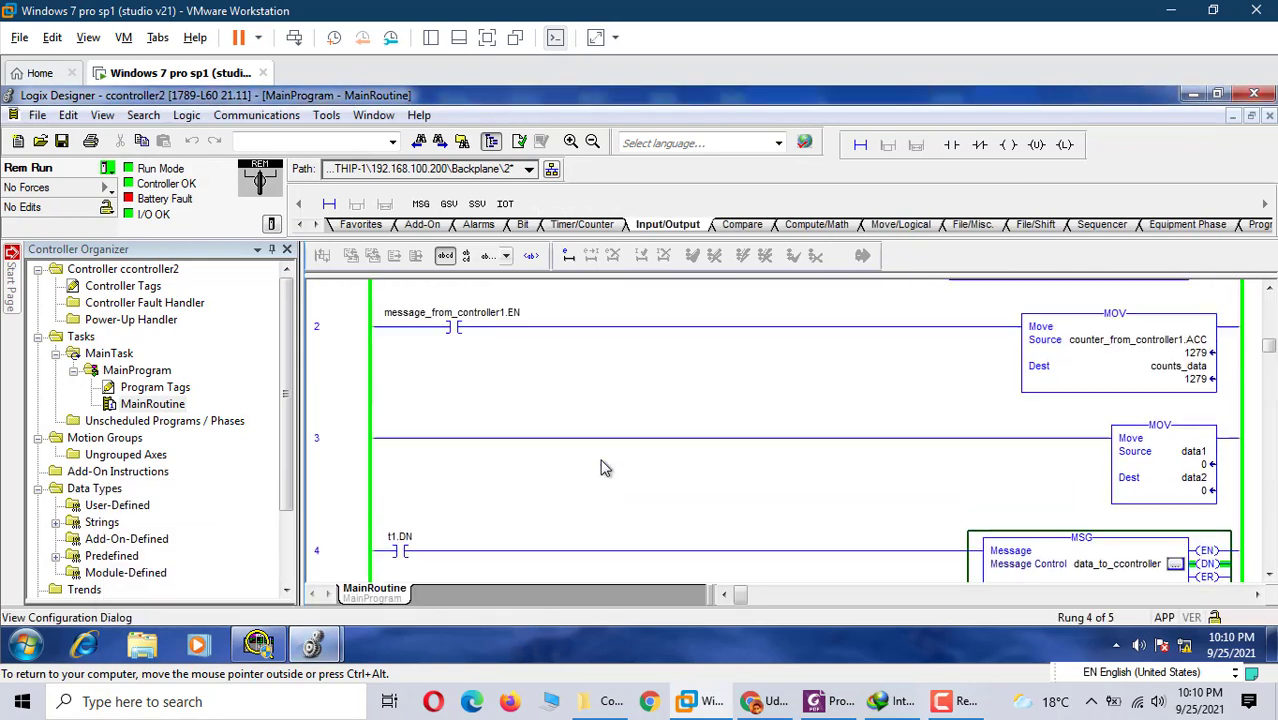
scroll(967, 456, down, 1)
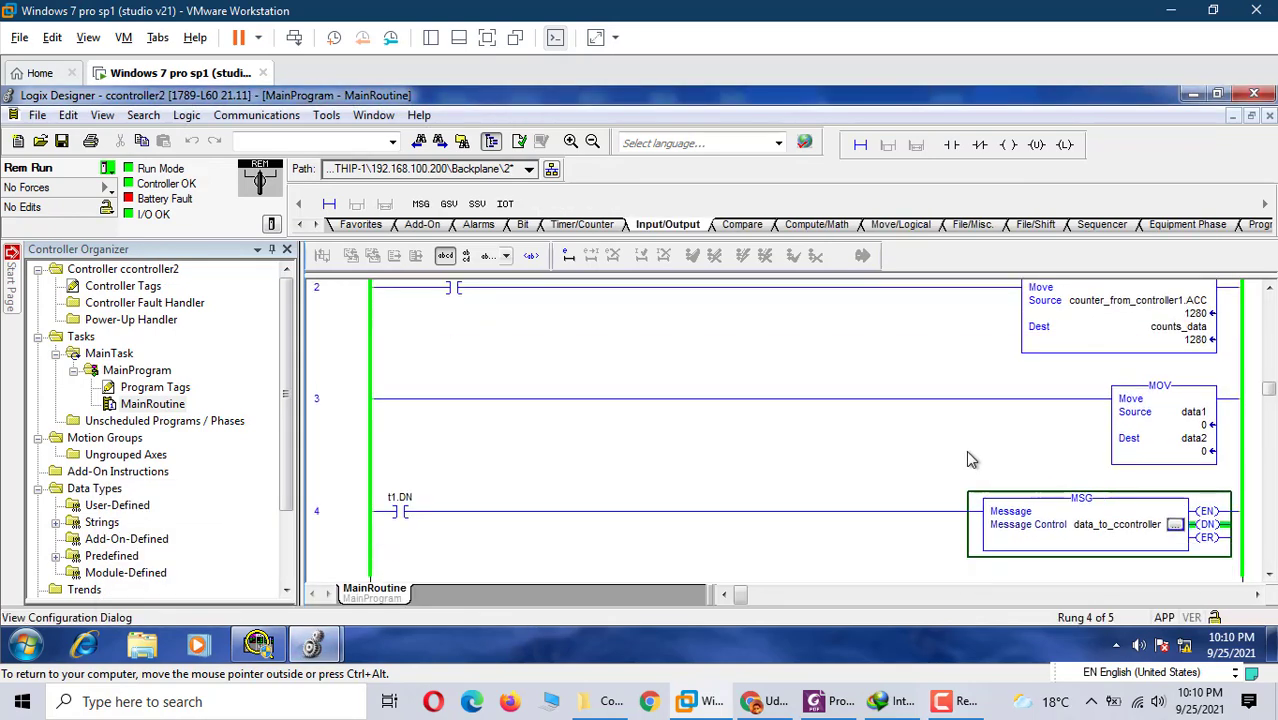
click(1181, 538)
click(1176, 526)
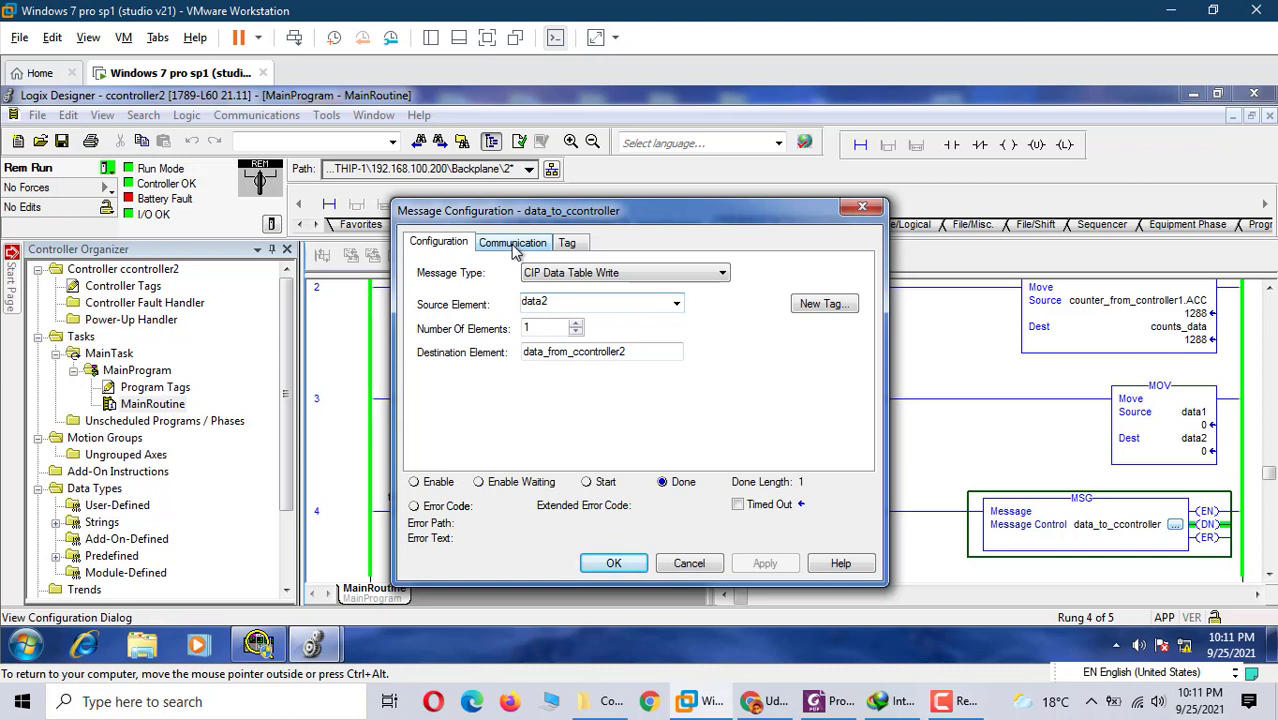
click(514, 245)
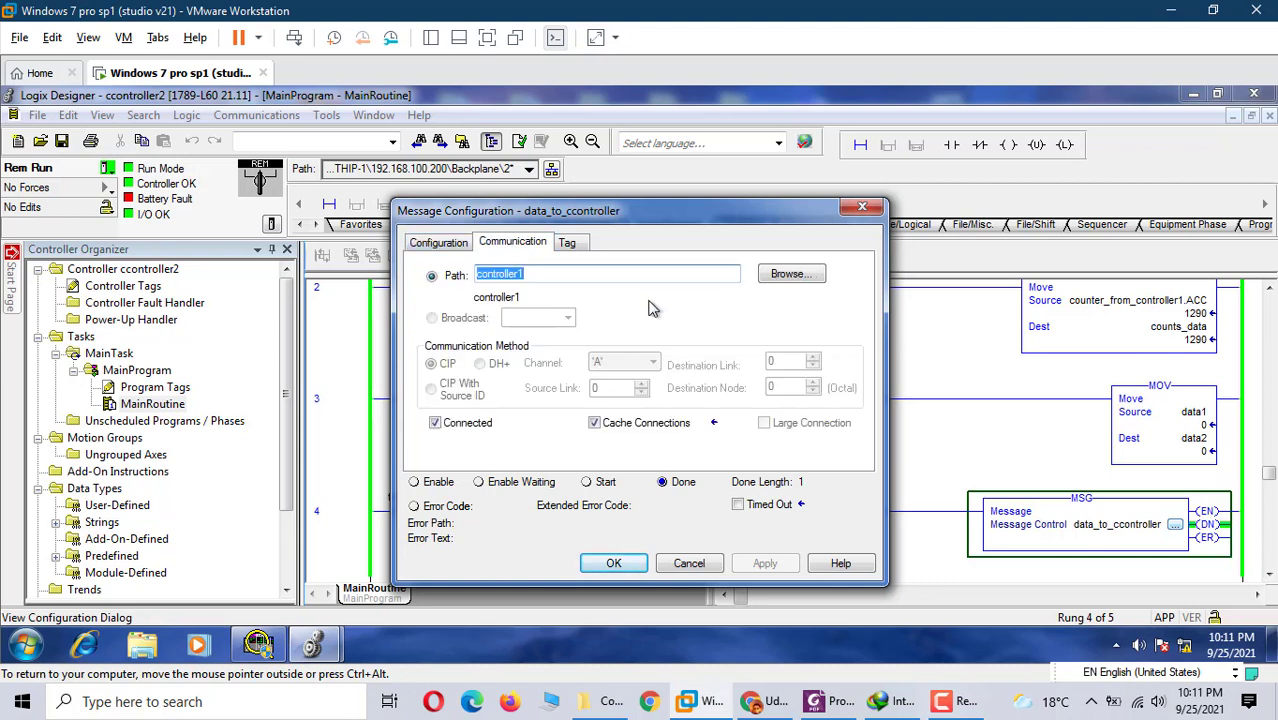
click(789, 276)
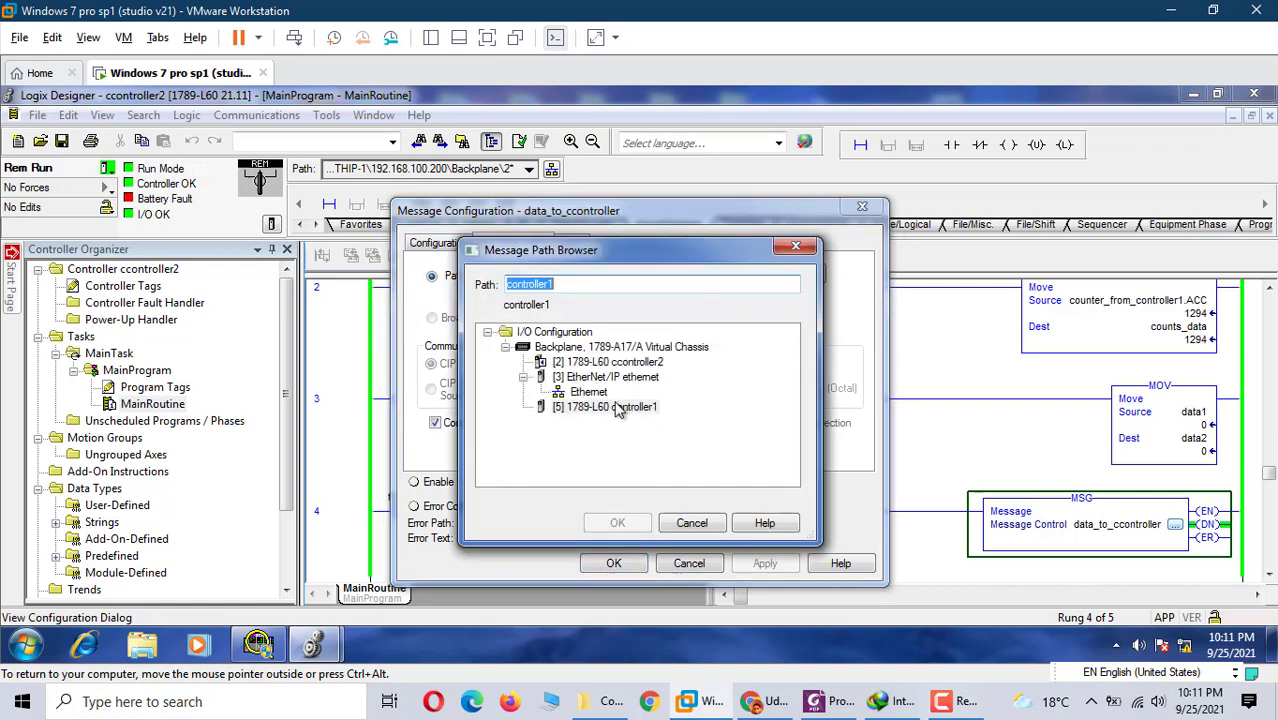
click(689, 523)
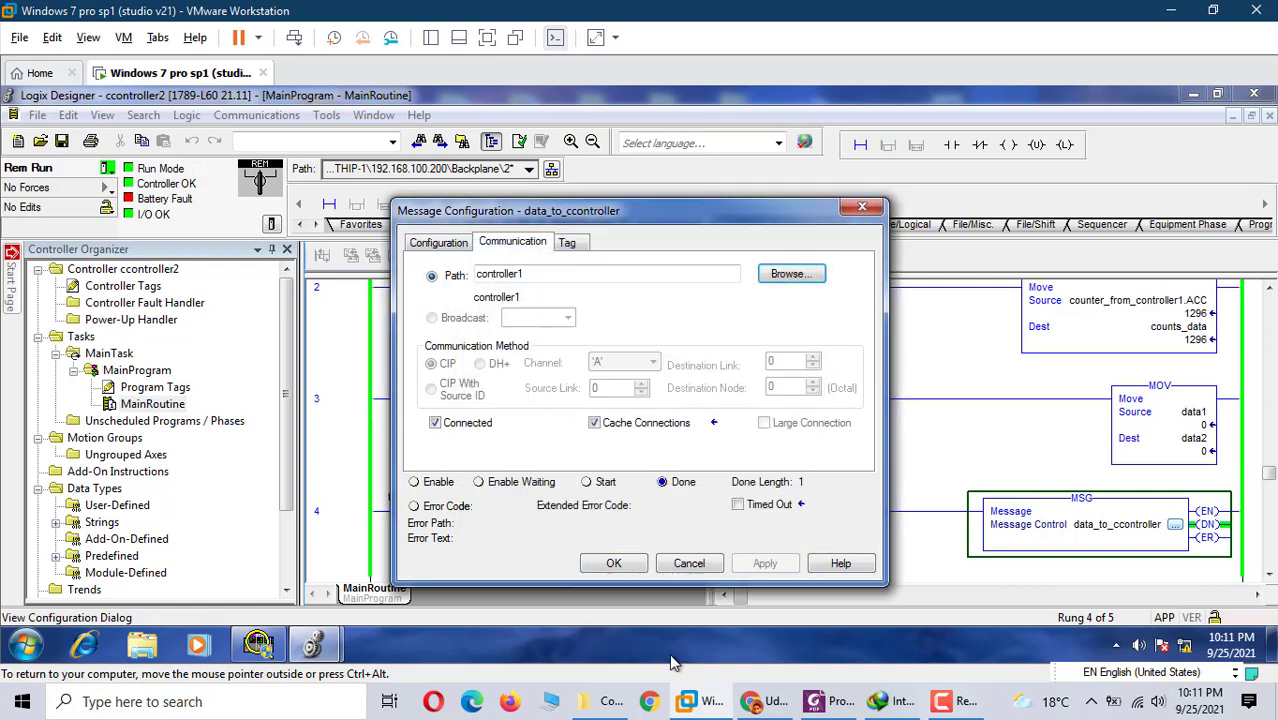
Step: Set data1 on rung 3 to 123456, correcting the mistyped digits
click(612, 563)
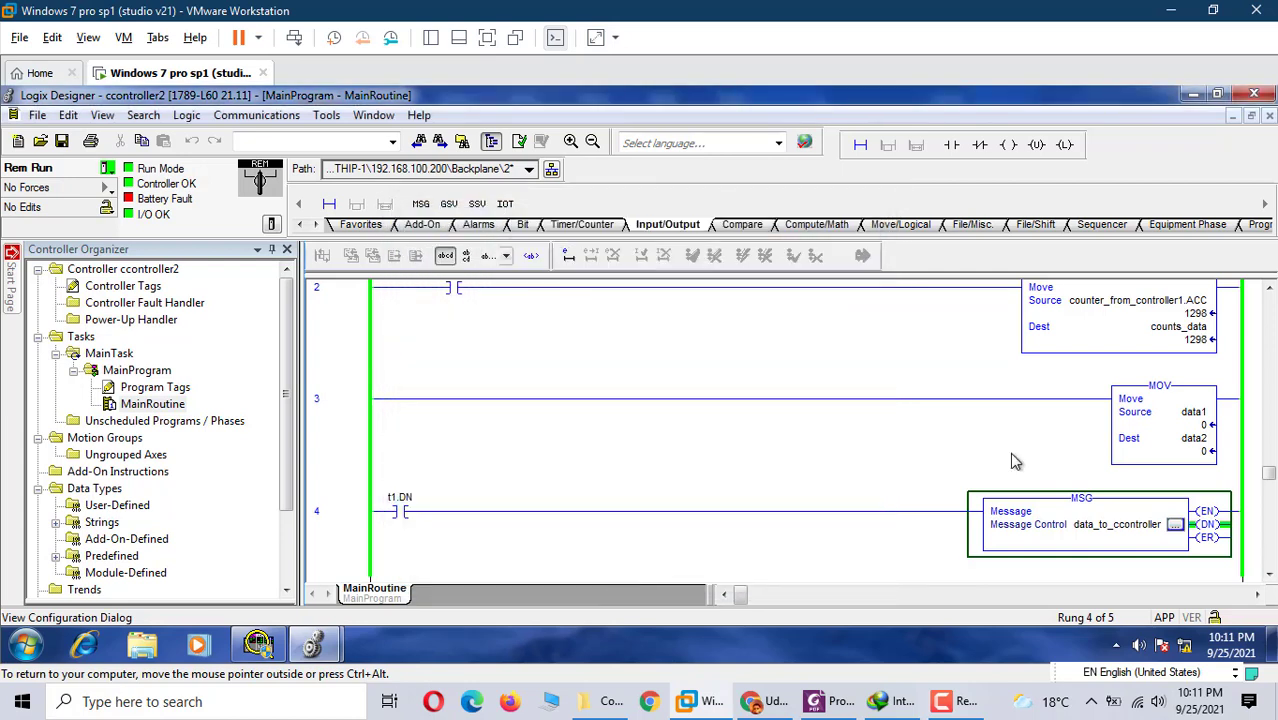
double_click(1204, 426)
text(1234556)
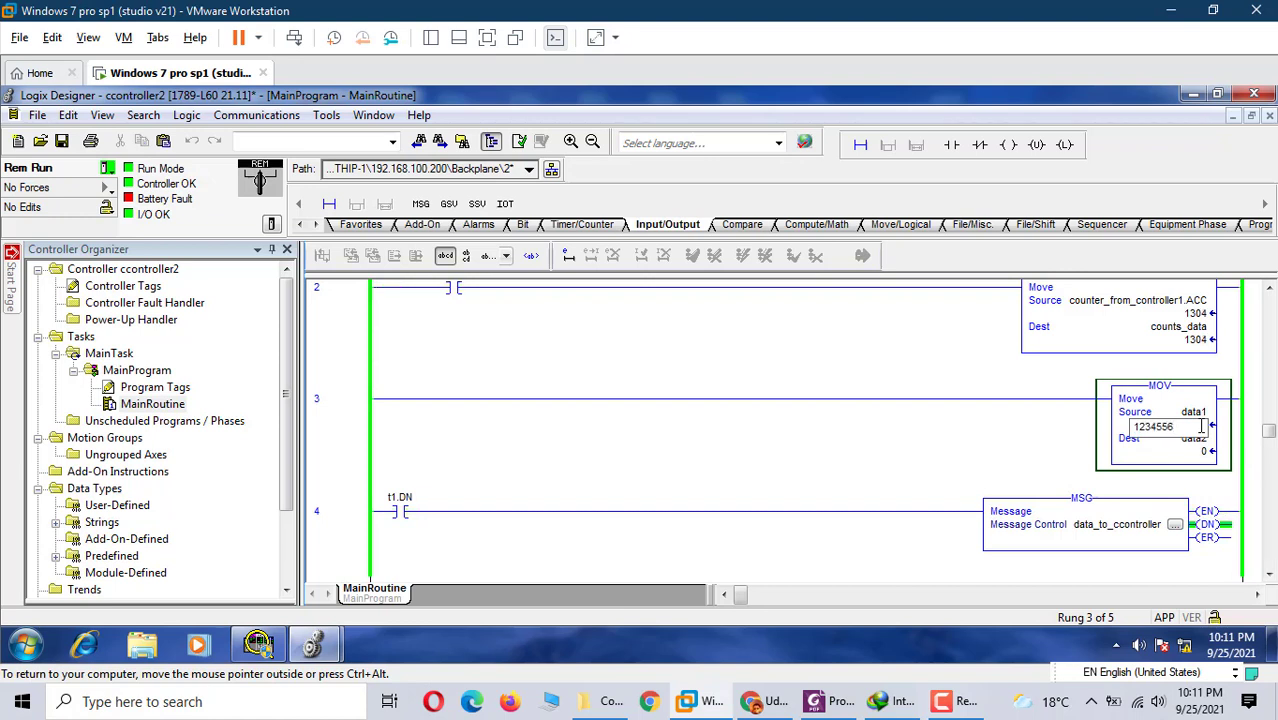
click(982, 448)
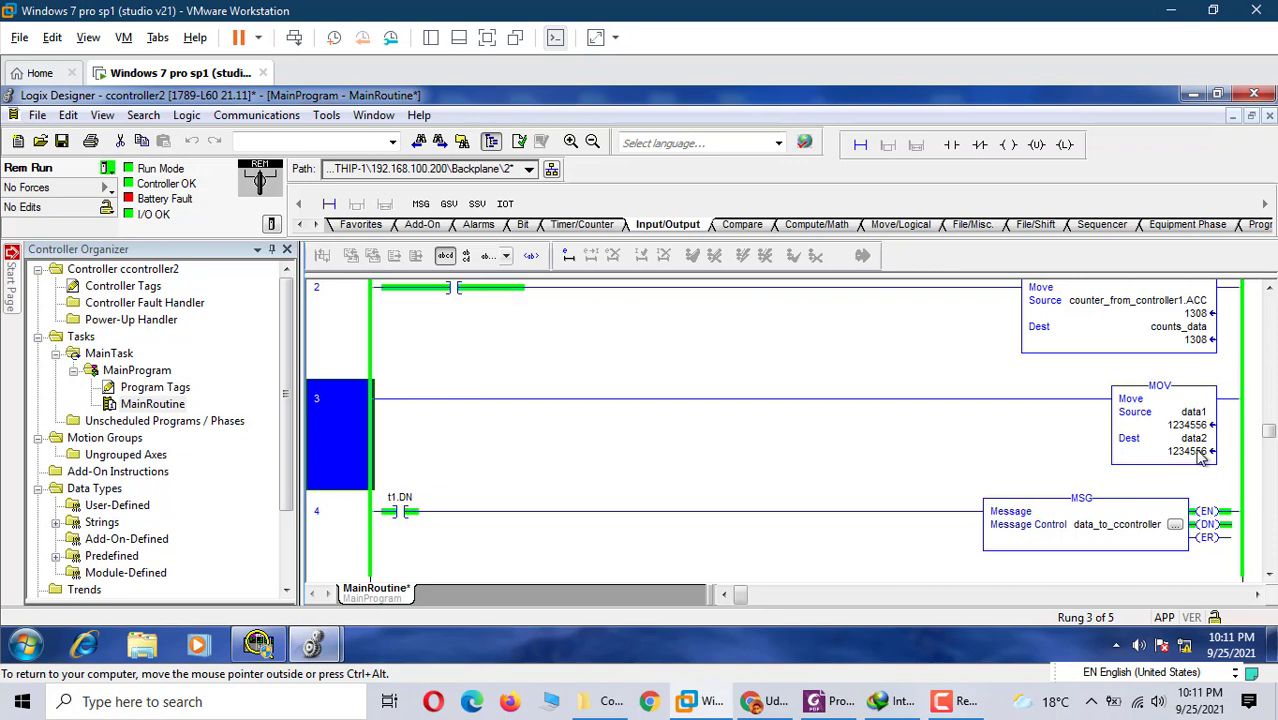
double_click(1199, 427)
drag(1178, 423, 1166, 423)
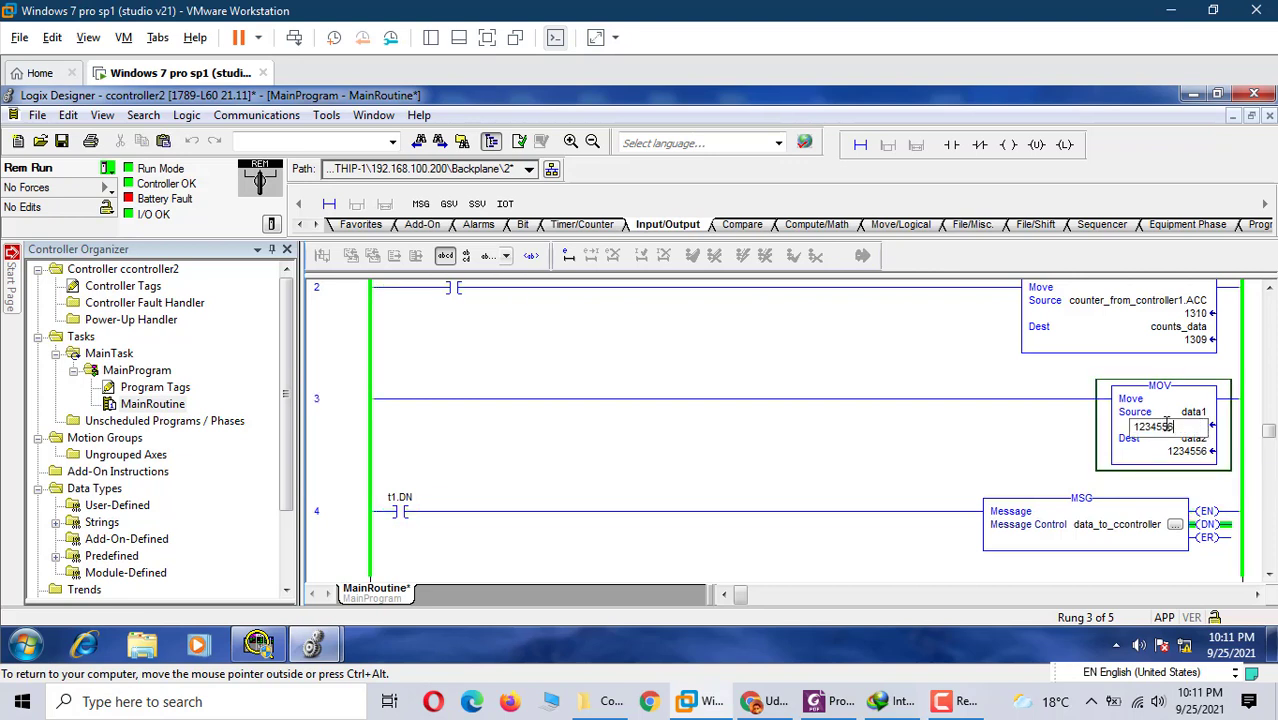
text(6)
key(Return)
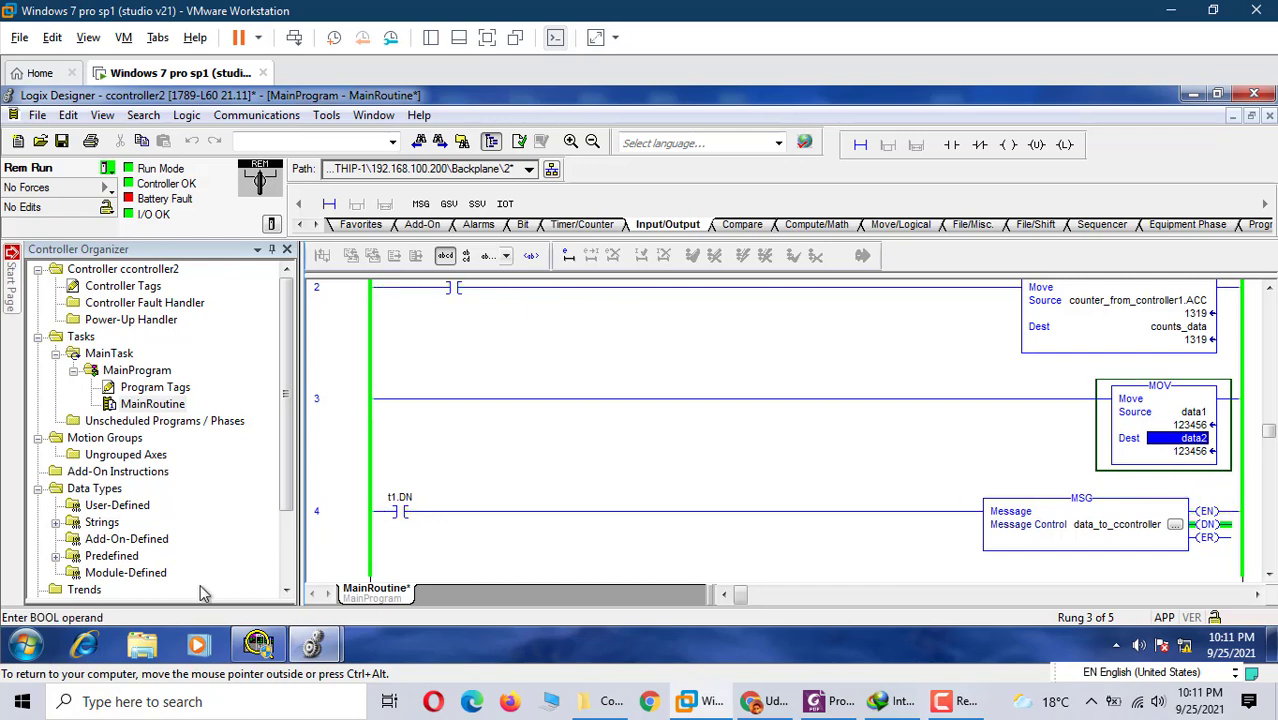
click(313, 645)
mouse_move(417, 555)
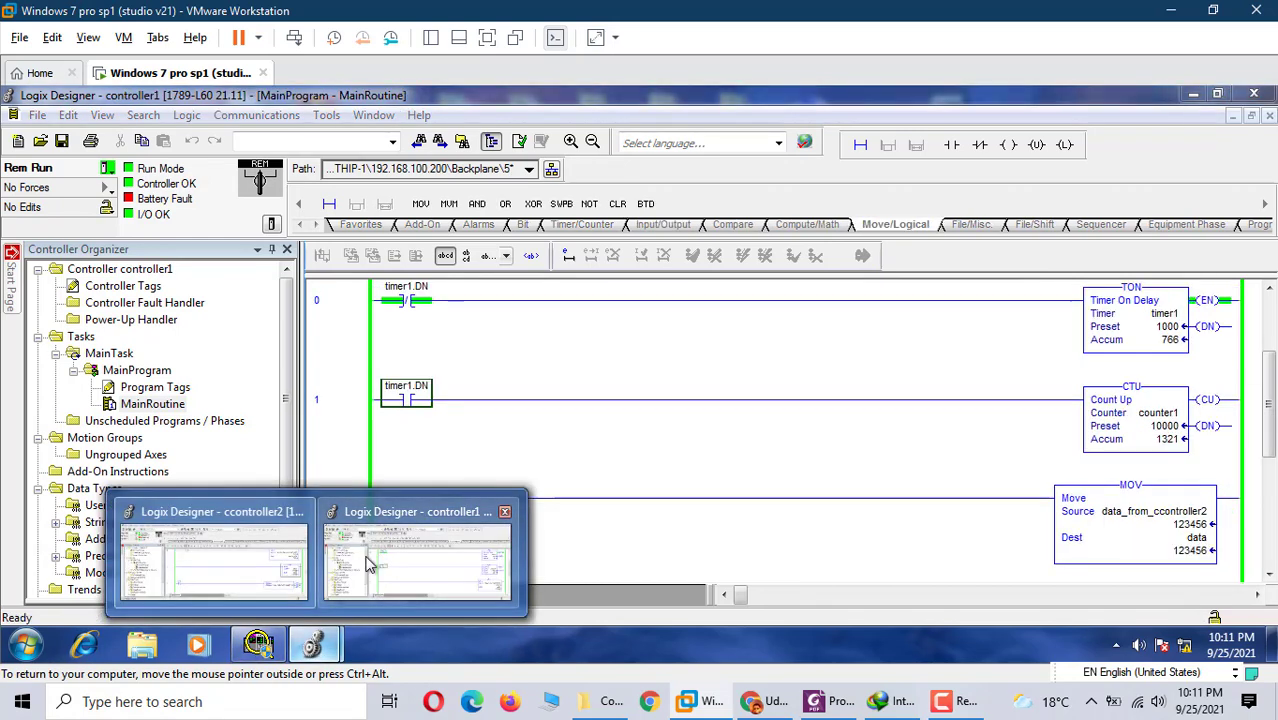
Step: Confirm controller1's rung 2 MOV shows 123456 from ccontroller2, then bring ccontroller2's project back
click(368, 563)
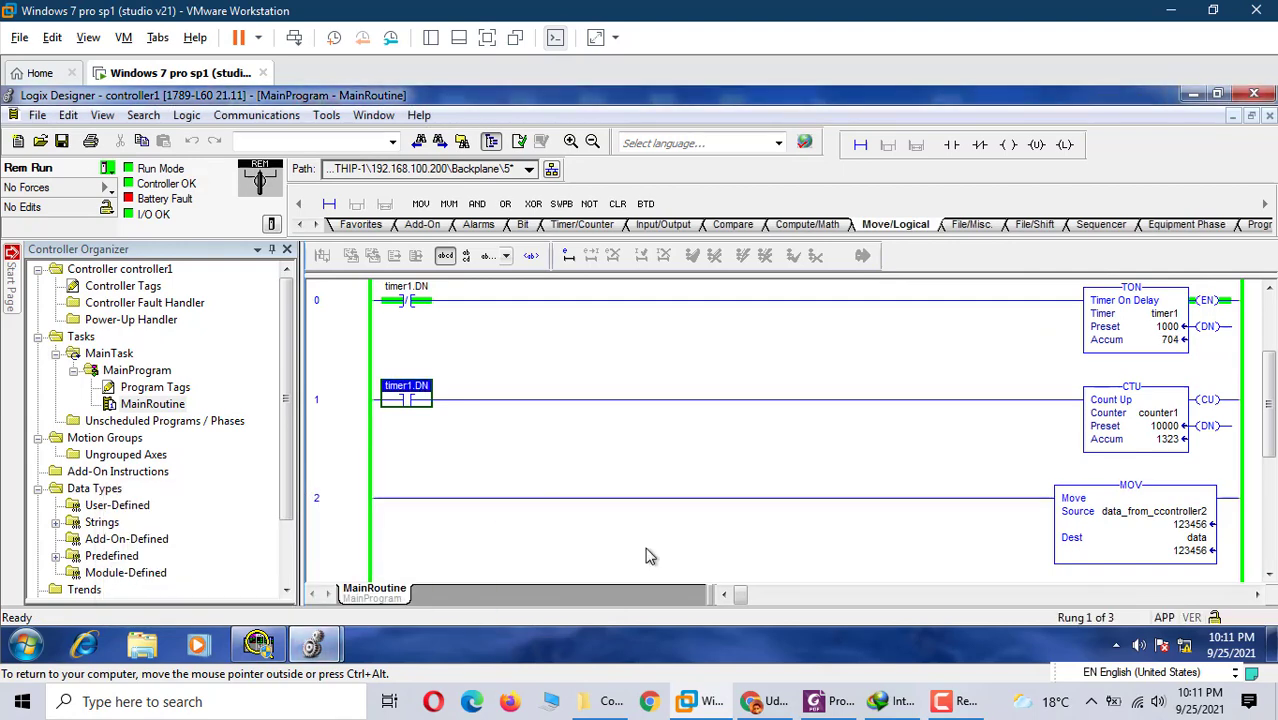
scroll(862, 520, down, 3)
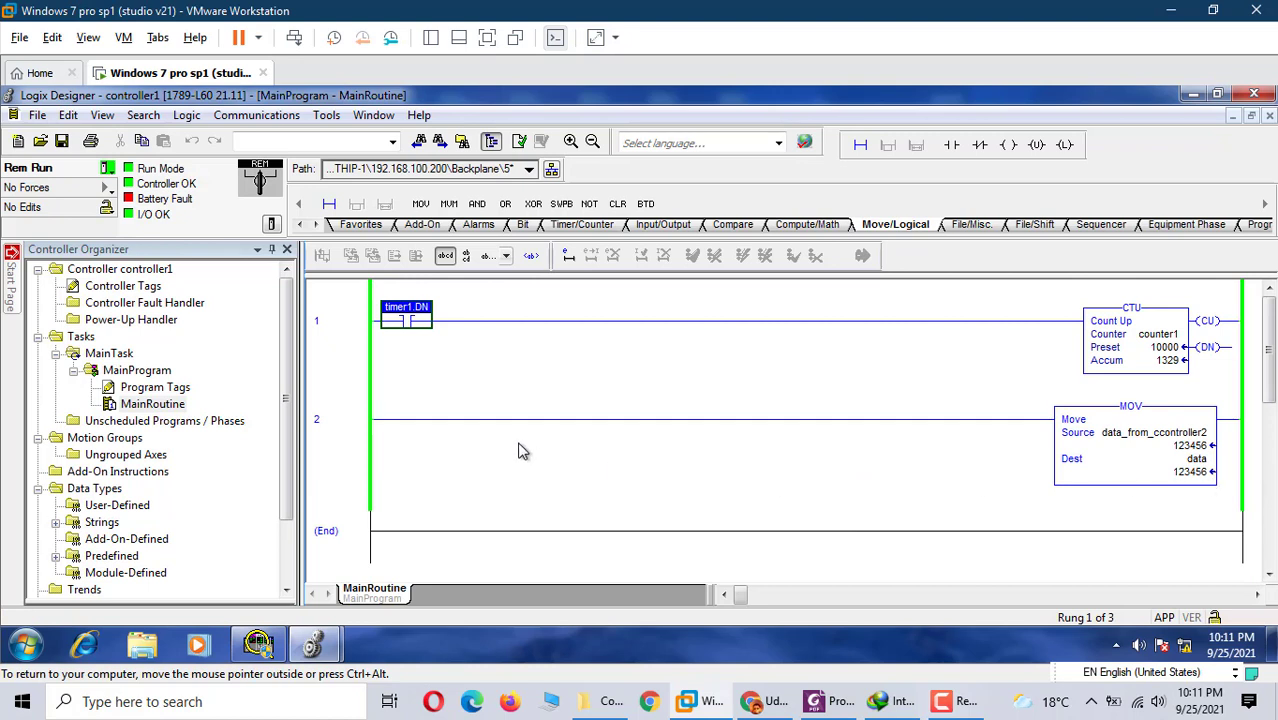
scroll(519, 450, up, 3)
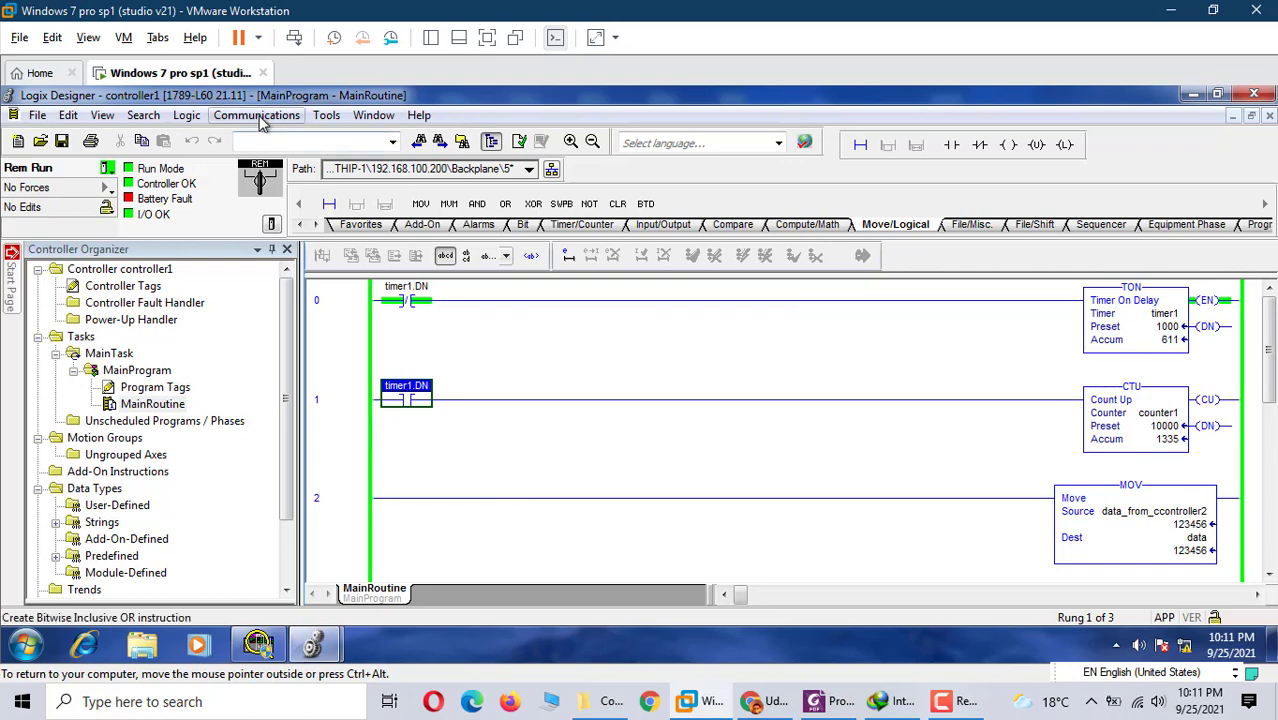
click(315, 645)
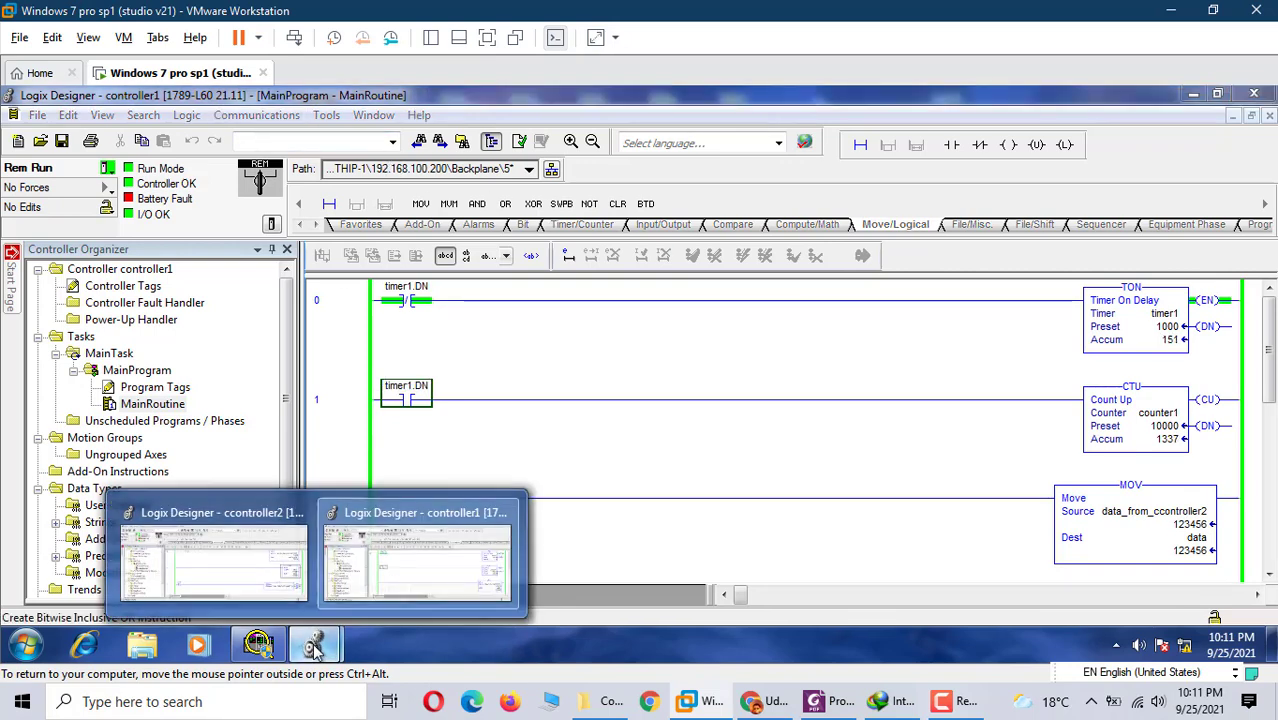
click(258, 569)
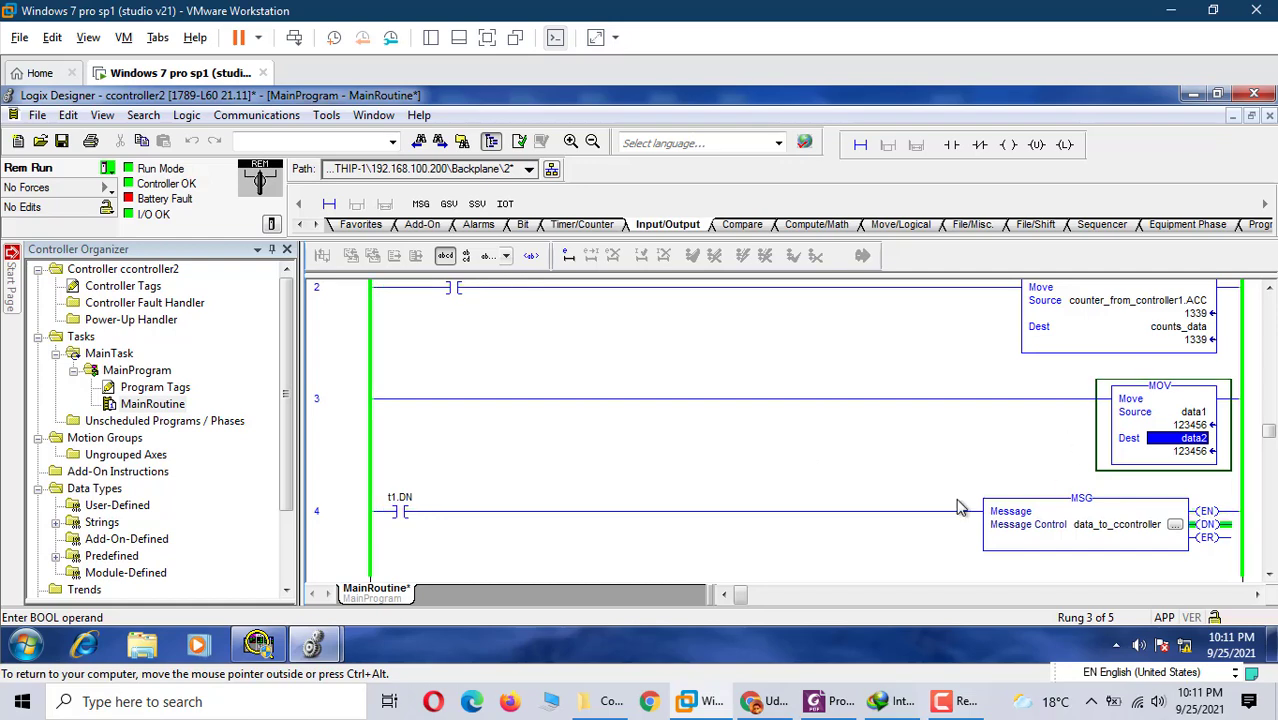
click(1176, 525)
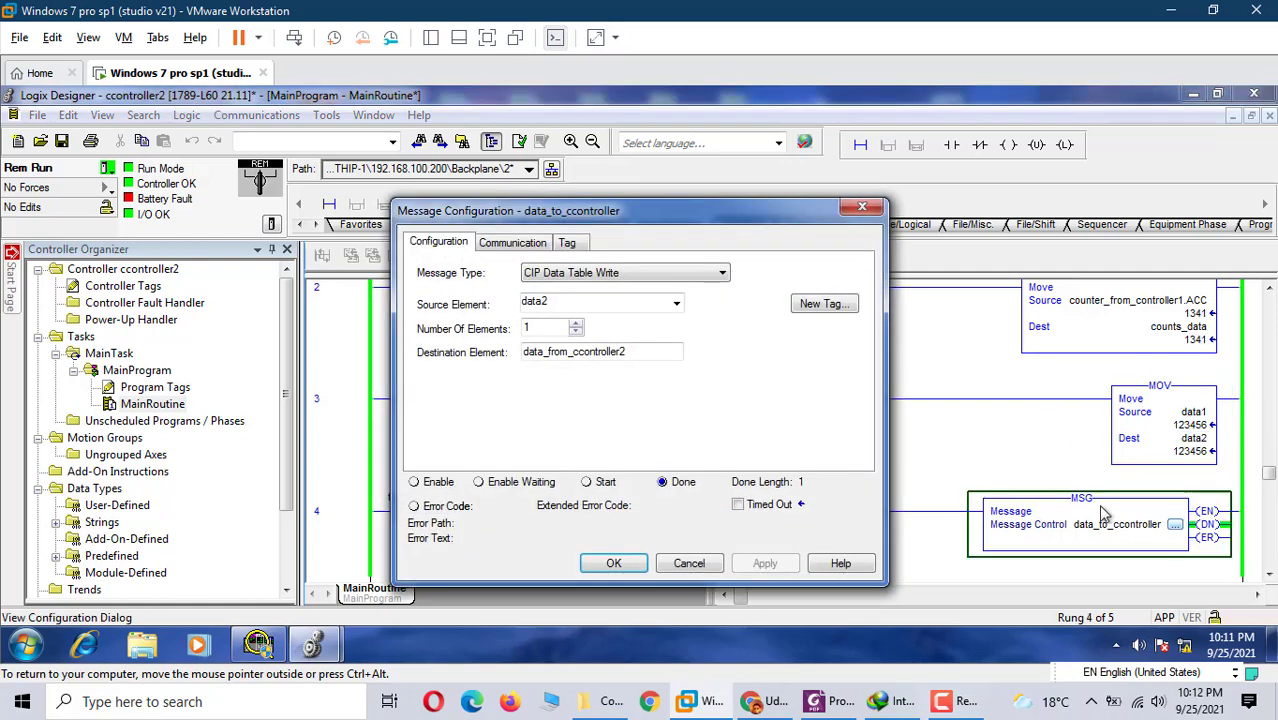
click(721, 273)
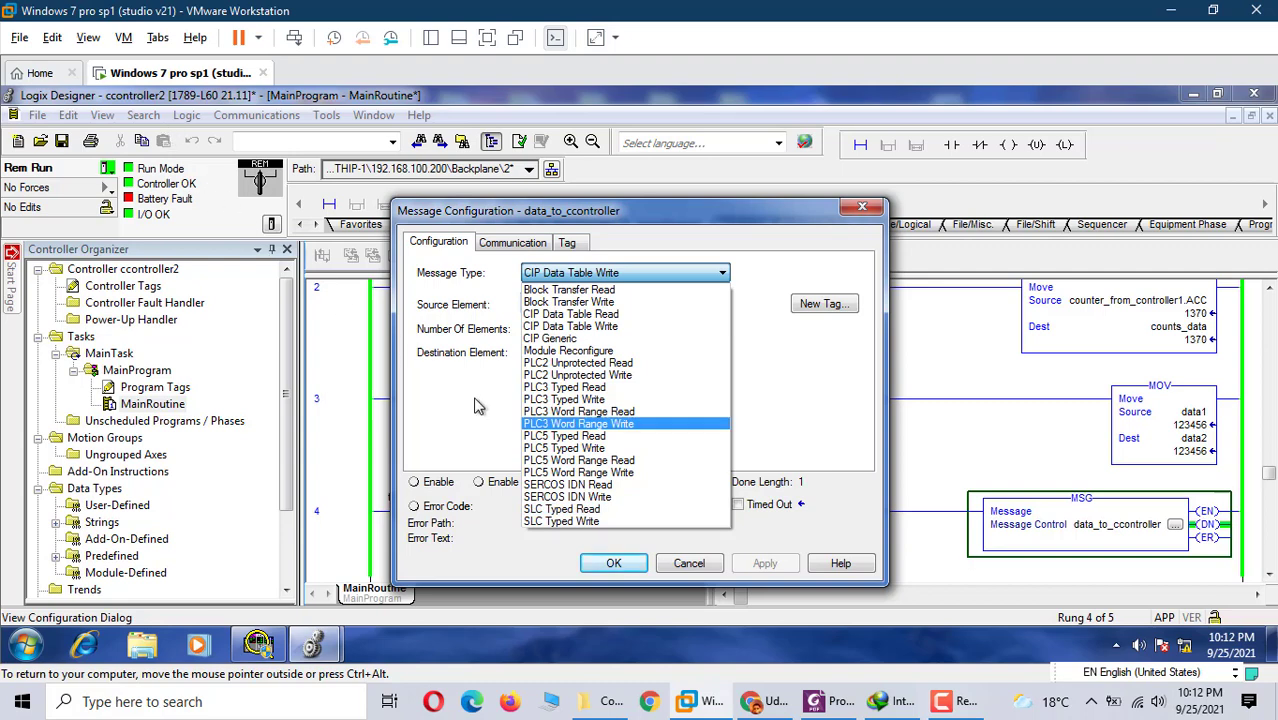
click(614, 564)
click(614, 564)
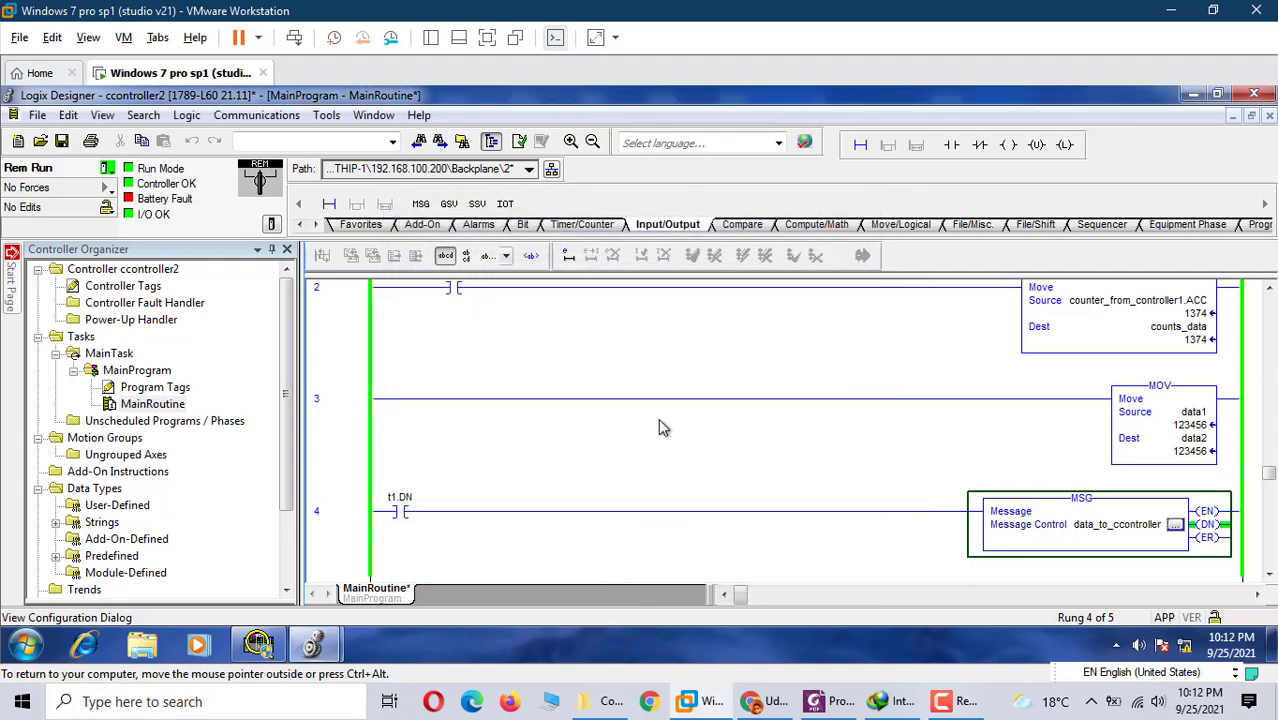
scroll(660, 420, up, 1)
scroll(660, 427, up, 4)
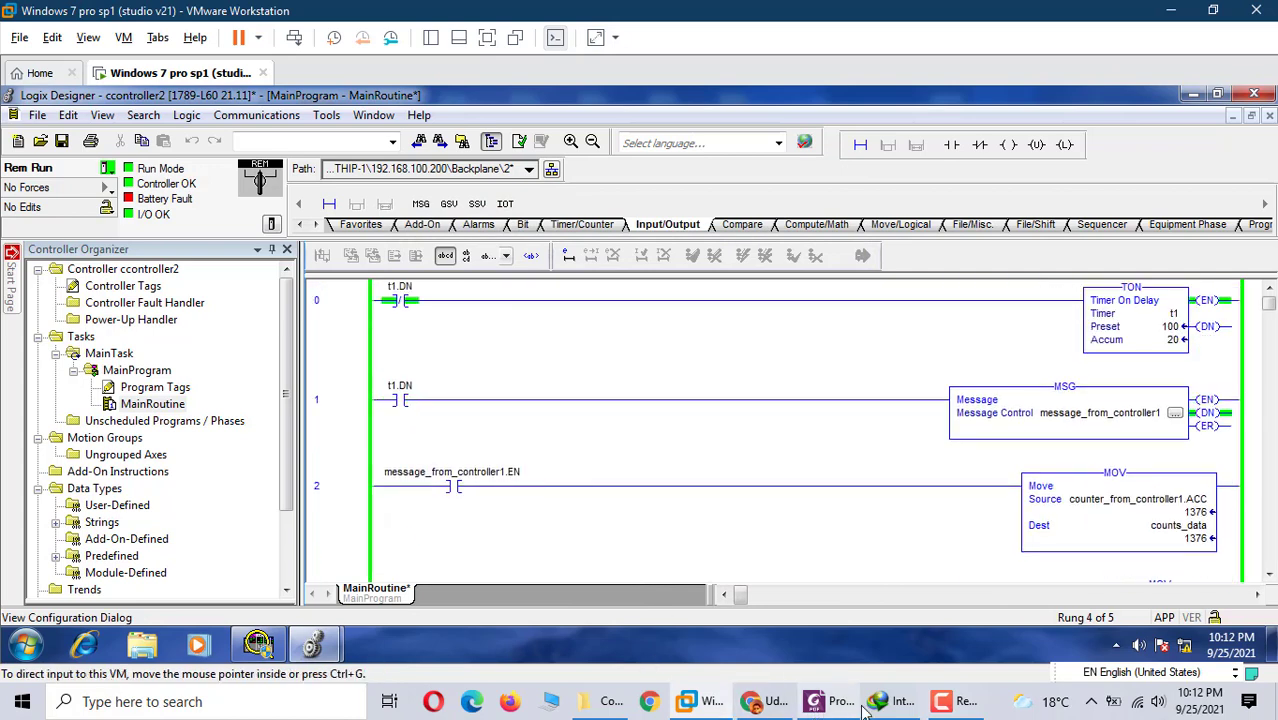